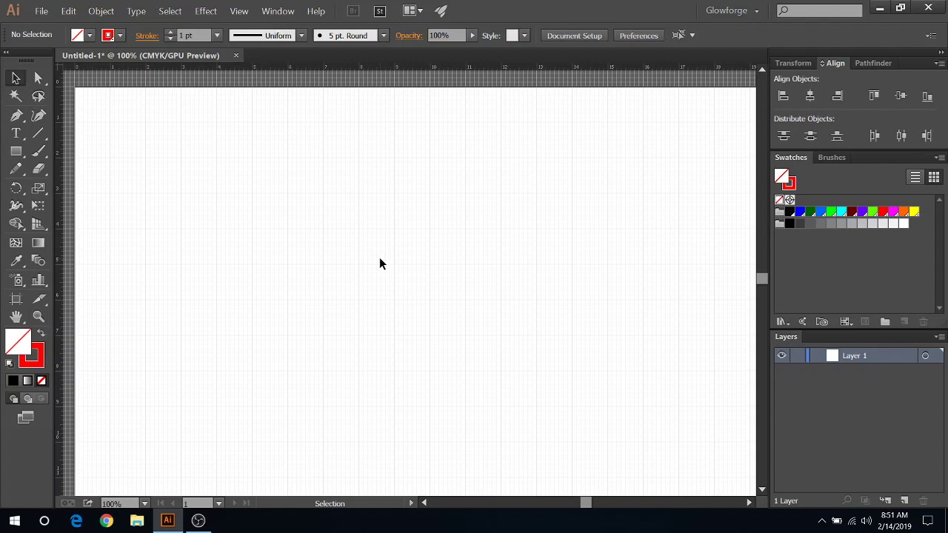
left_click(14, 155)
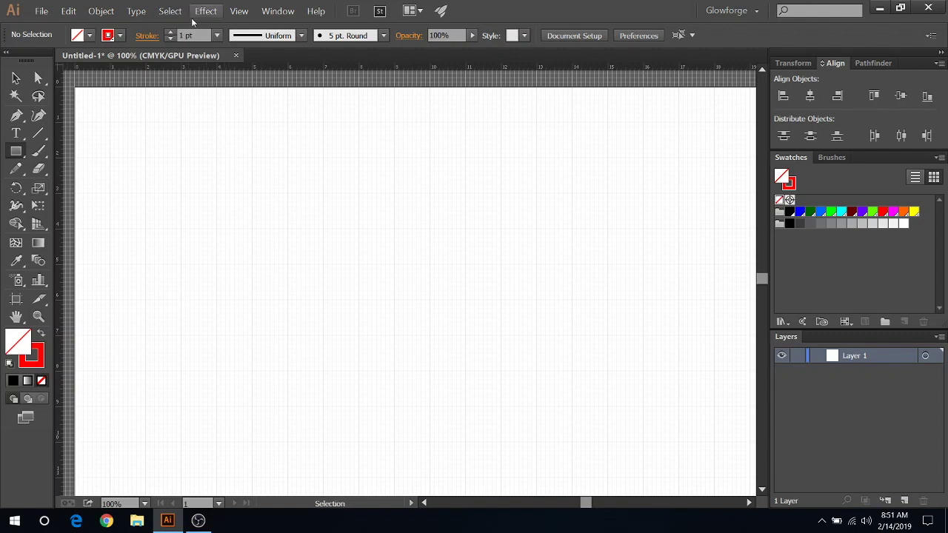
left_click(238, 11)
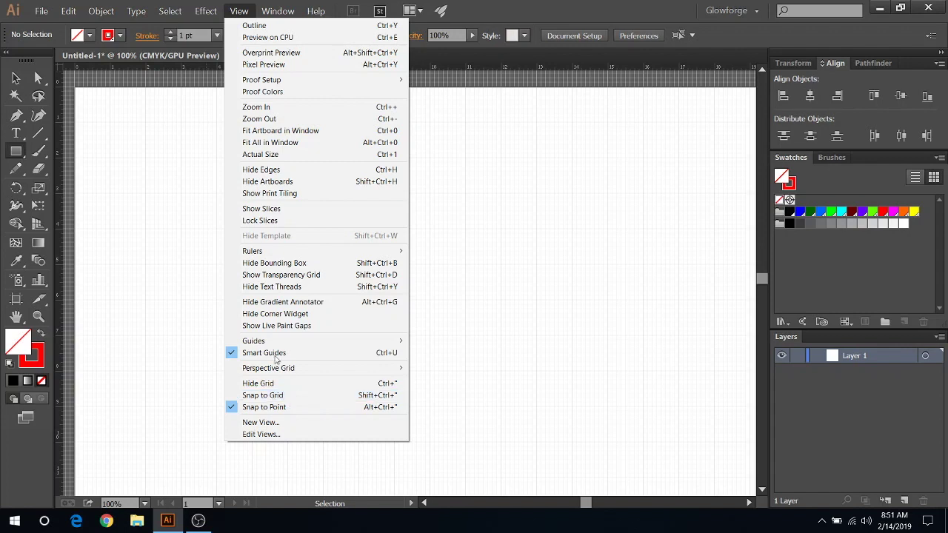
left_click(238, 11)
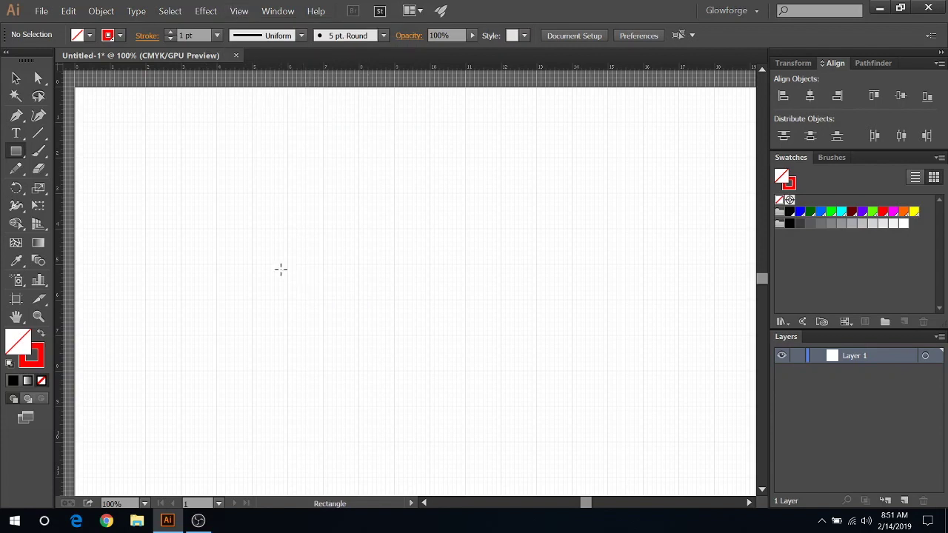
- Draw a rectangle 3 in wide and 0.2 in high near the middle of the artboard
left_click(12, 156)
left_click(321, 264)
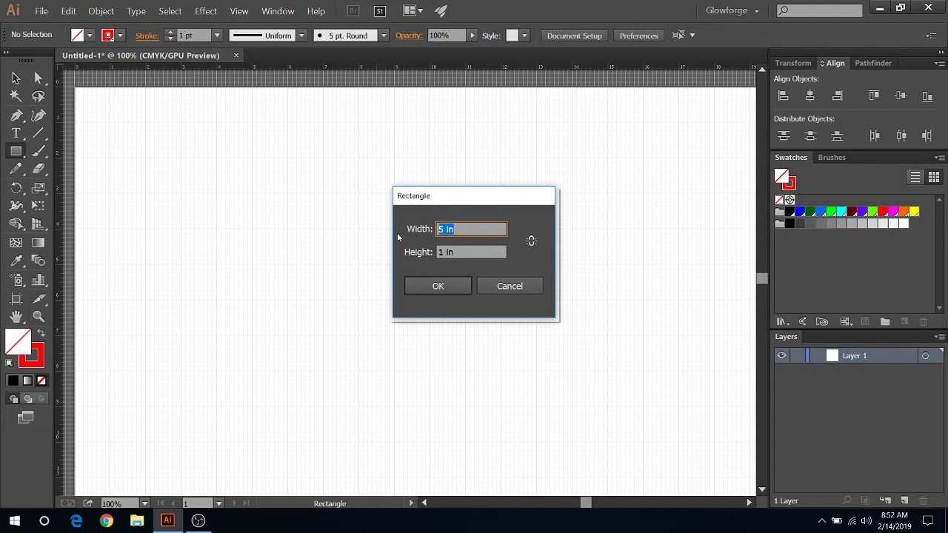
type("3")
key("Tab")
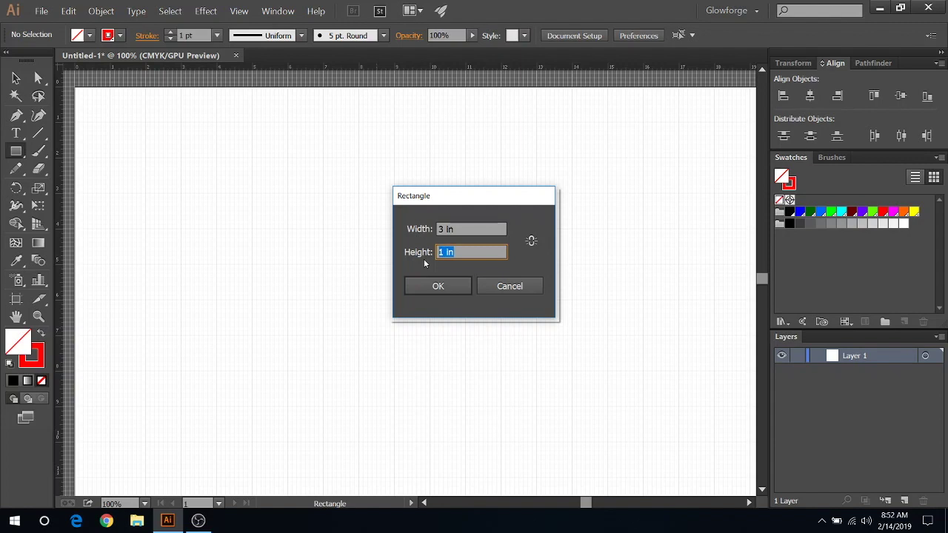
type("0.2")
left_click(442, 289)
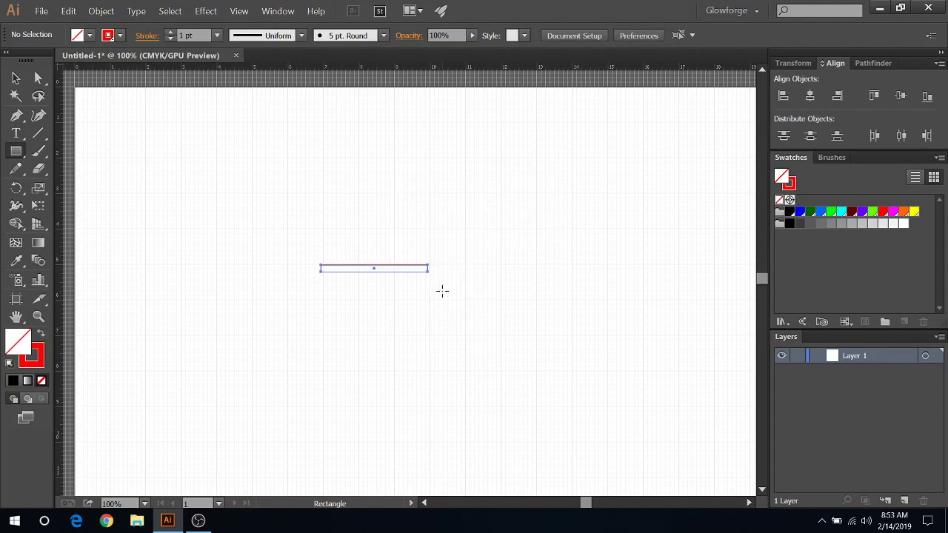
left_click(15, 77)
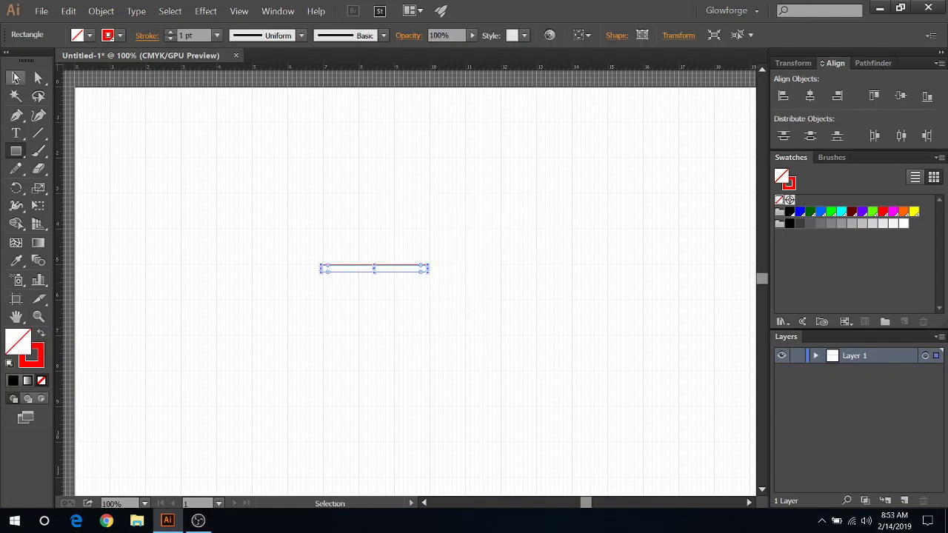
left_click(222, 237)
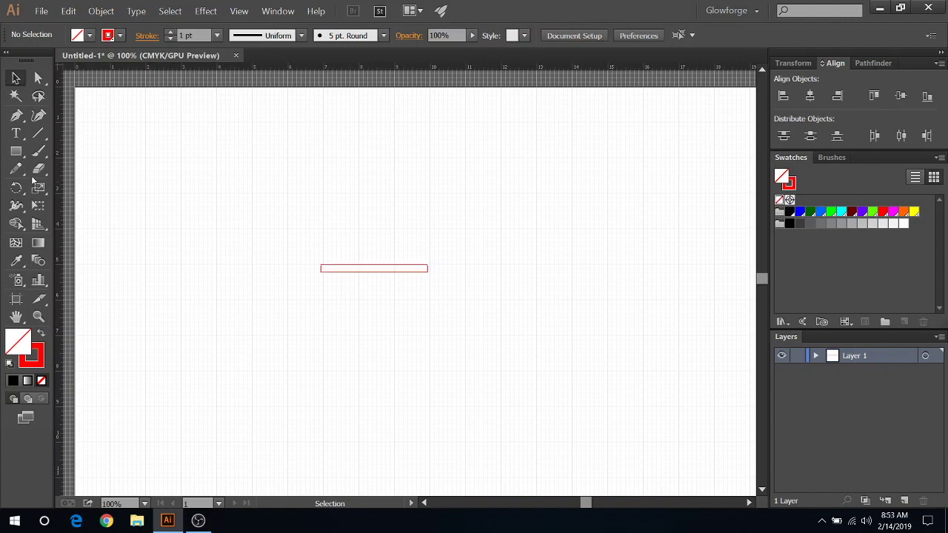
- Draw a second rectangle, 5 in wide and 1 in high, enclosing the thin slot rectangle
left_click(19, 155)
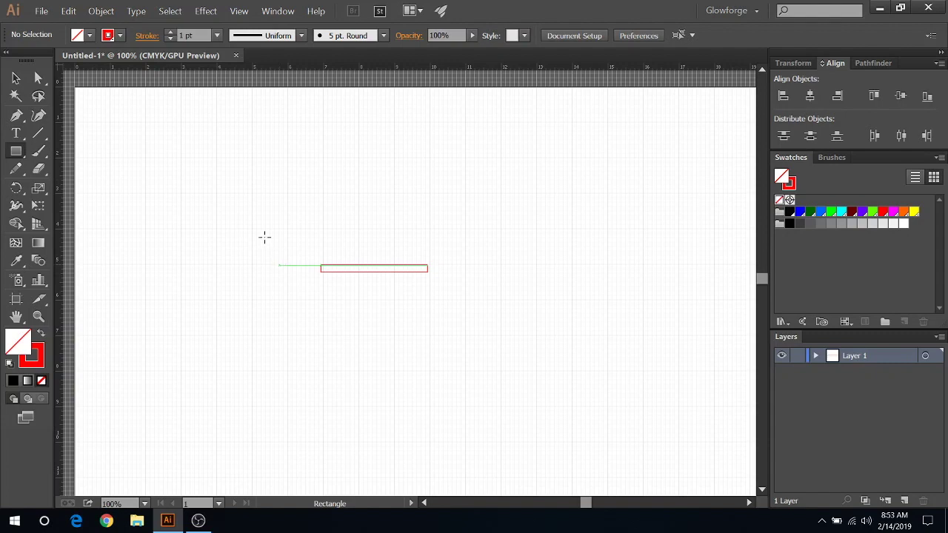
left_click(294, 254)
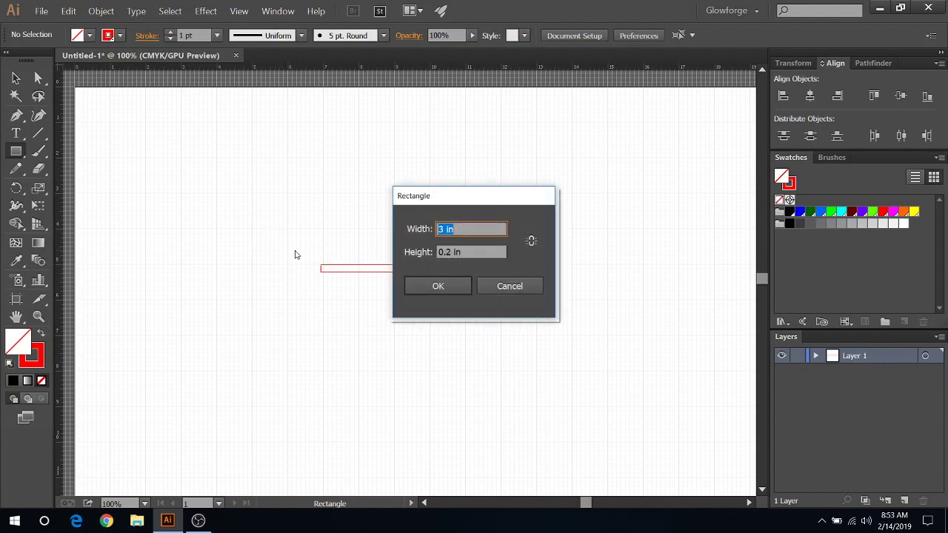
left_click(447, 229)
key("BackSpace")
type("5")
left_click_drag(451, 252, 418, 256)
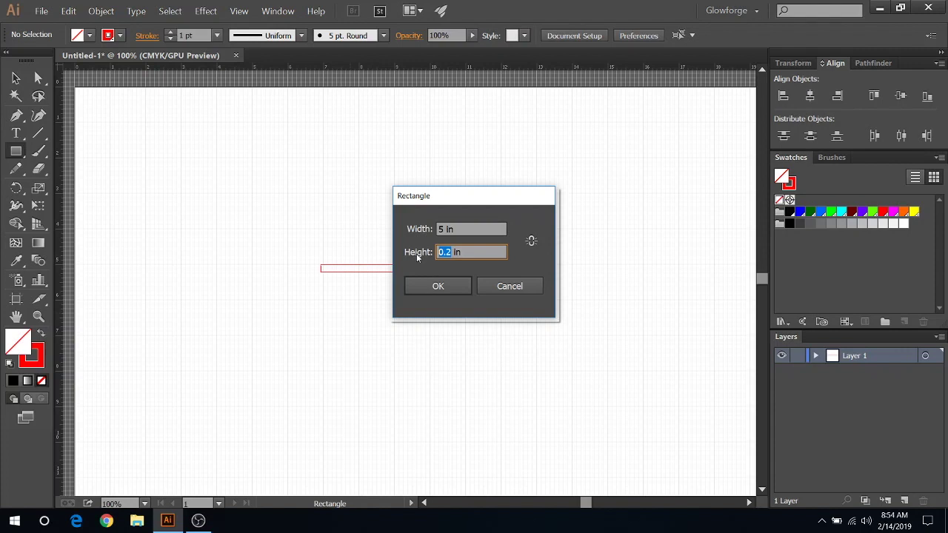
type("1")
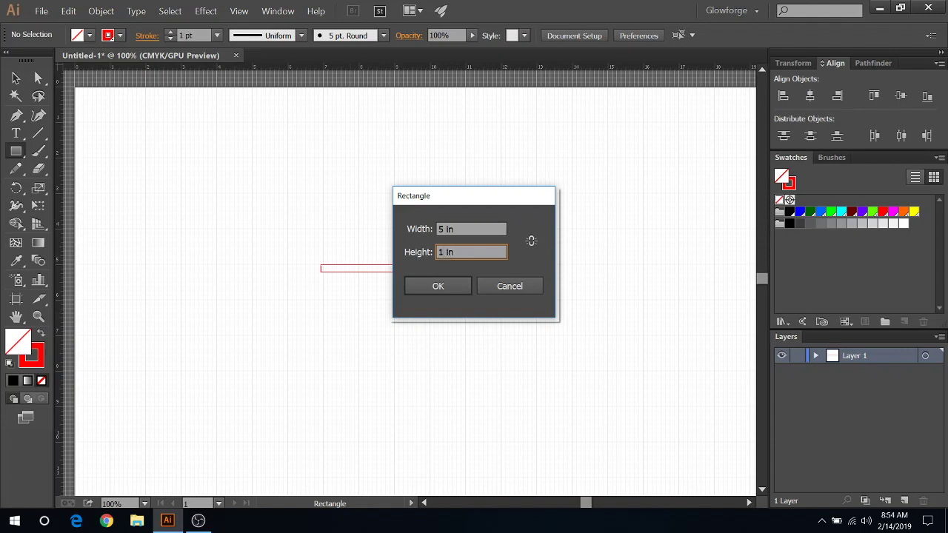
left_click(436, 286)
key("v")
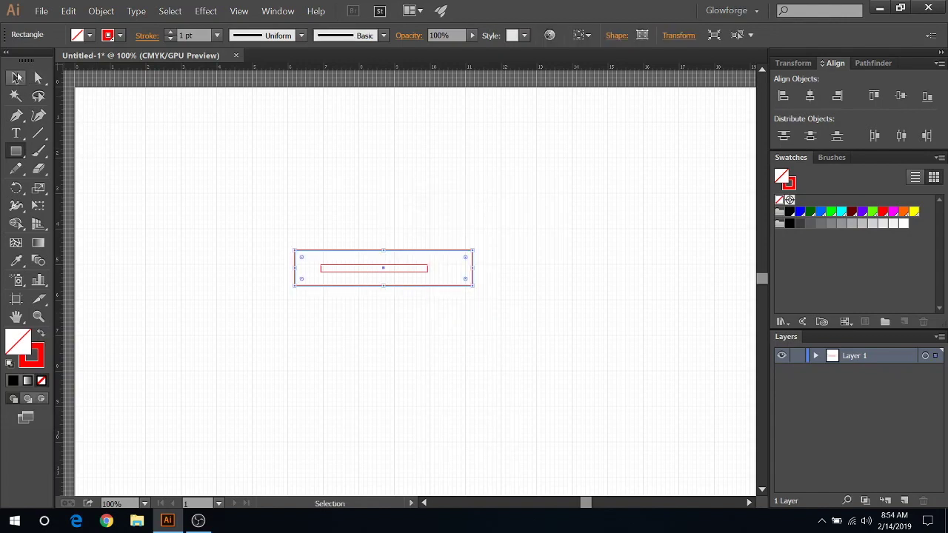
left_click(322, 291)
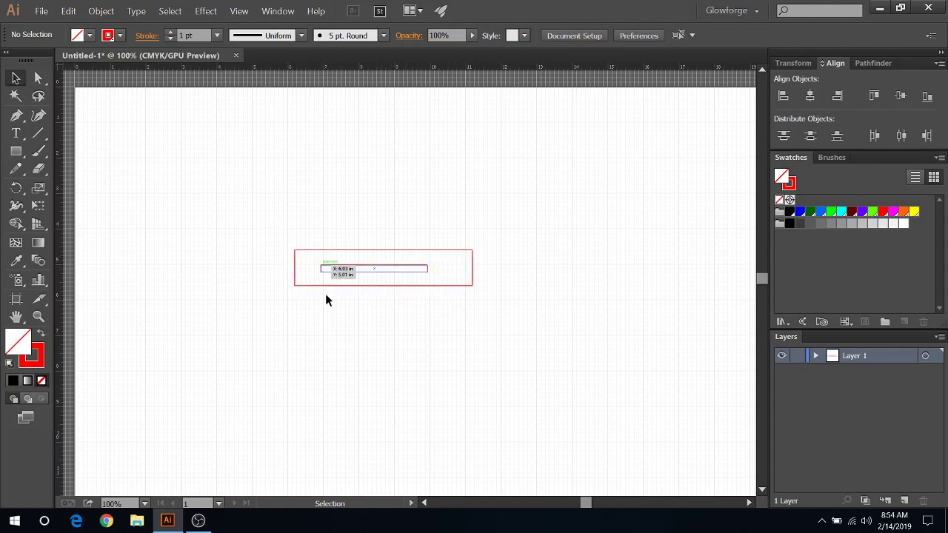
- Align the slot and the rectangle around it by their centers, both horizontally and vertically
left_click_drag(279, 218, 510, 359)
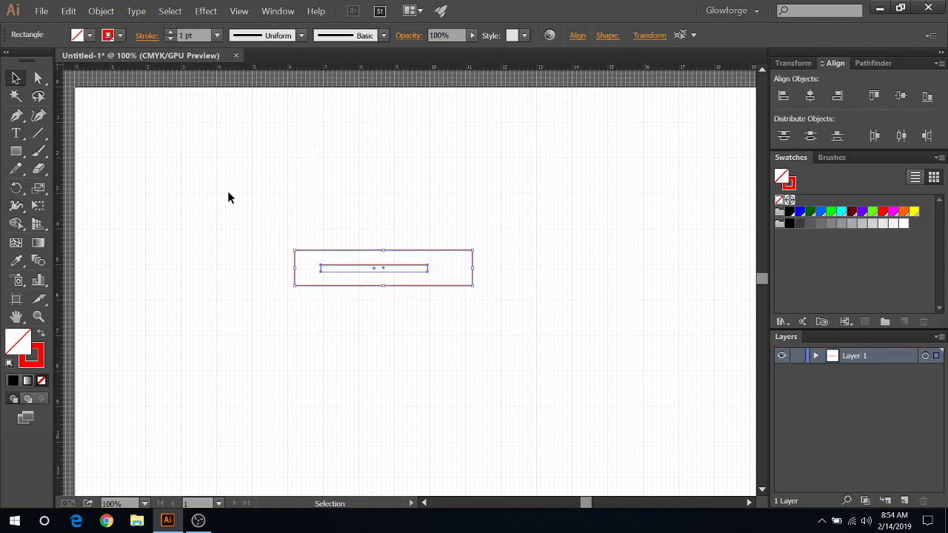
left_click_drag(228, 191, 503, 342)
left_click(813, 102)
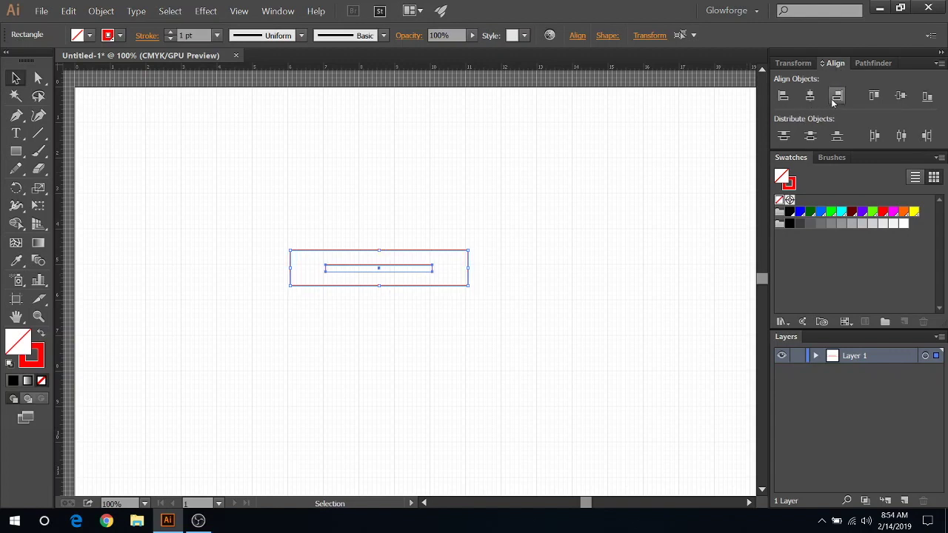
left_click(903, 104)
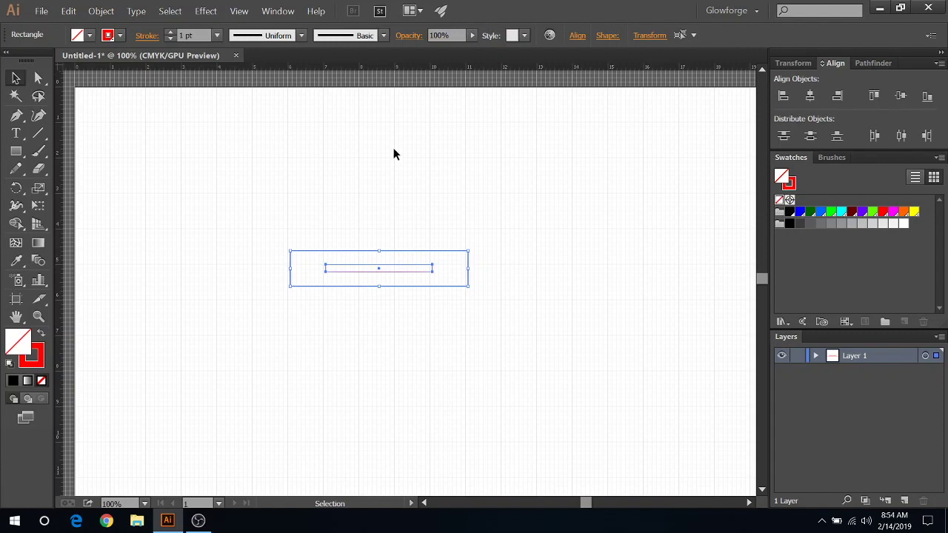
left_click(278, 13)
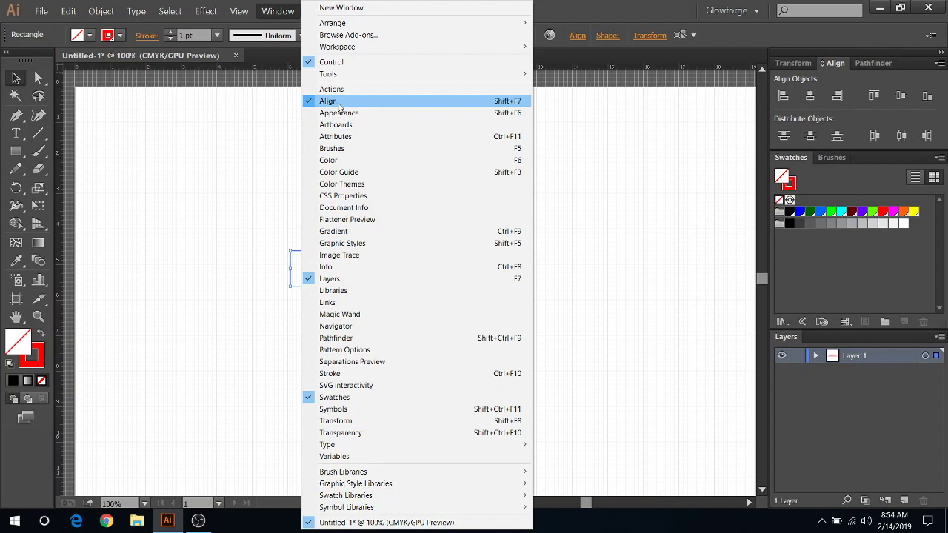
left_click(619, 163)
left_click(618, 161)
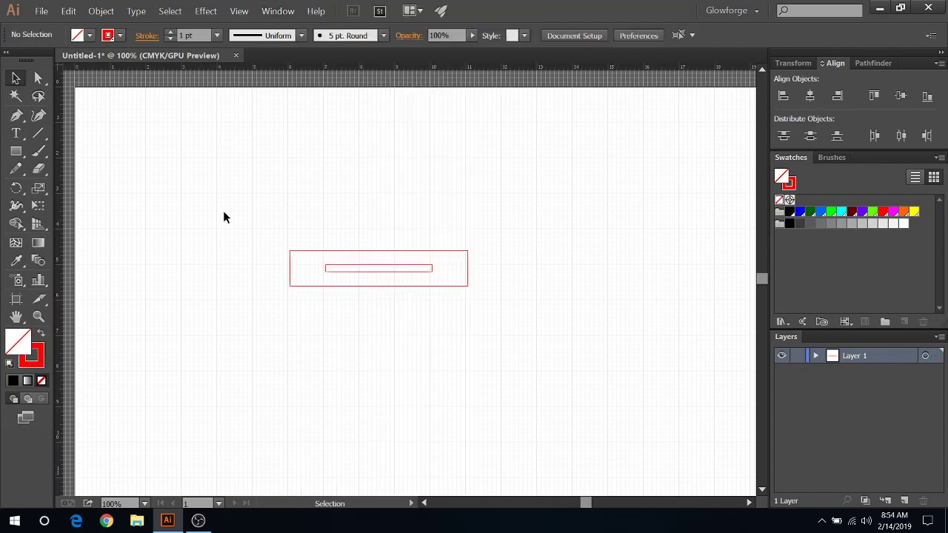
- Move both centered rectangles together to the lower-left area of the artboard
left_click_drag(228, 214, 415, 320)
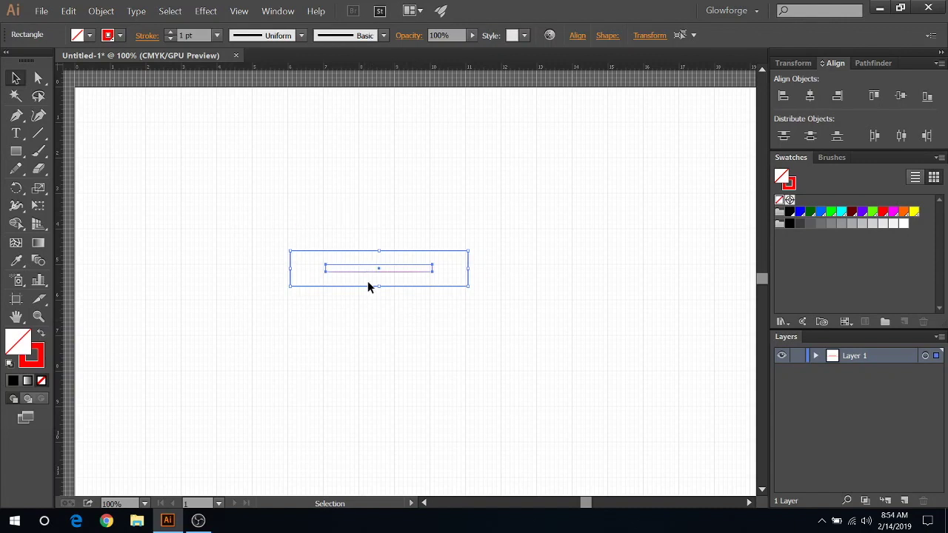
left_click_drag(361, 276, 164, 375)
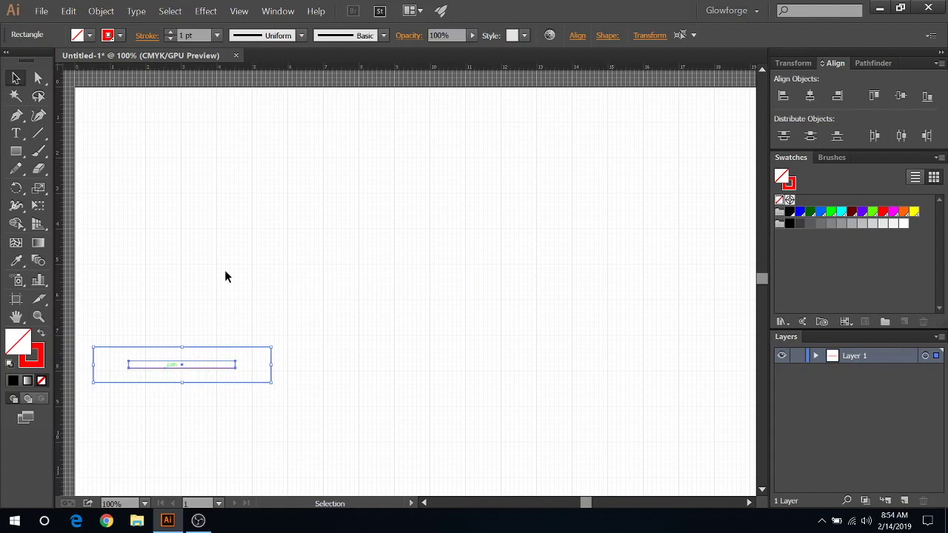
left_click(217, 285)
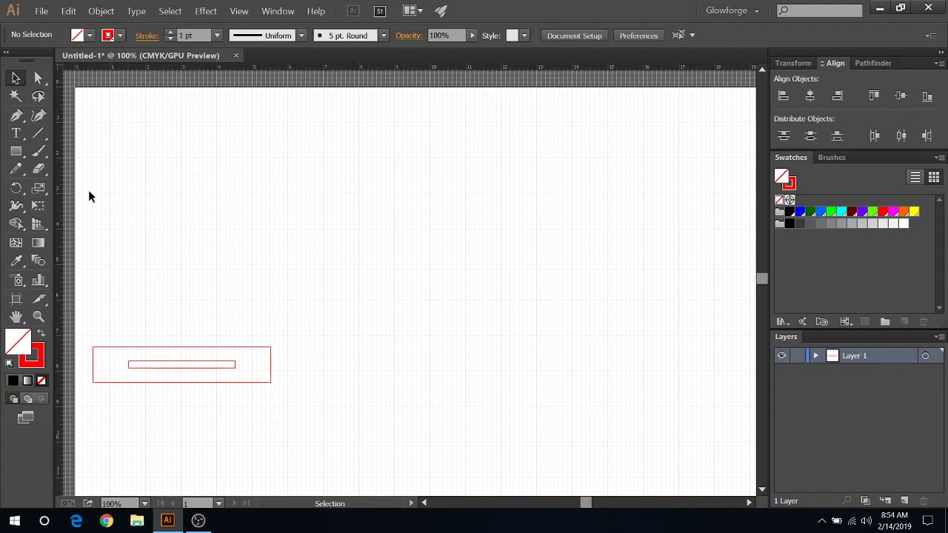
- Draw a tall rectangle, 3 in wide and 6.2 in high, directly above the slot with matching side edges
left_click(17, 152)
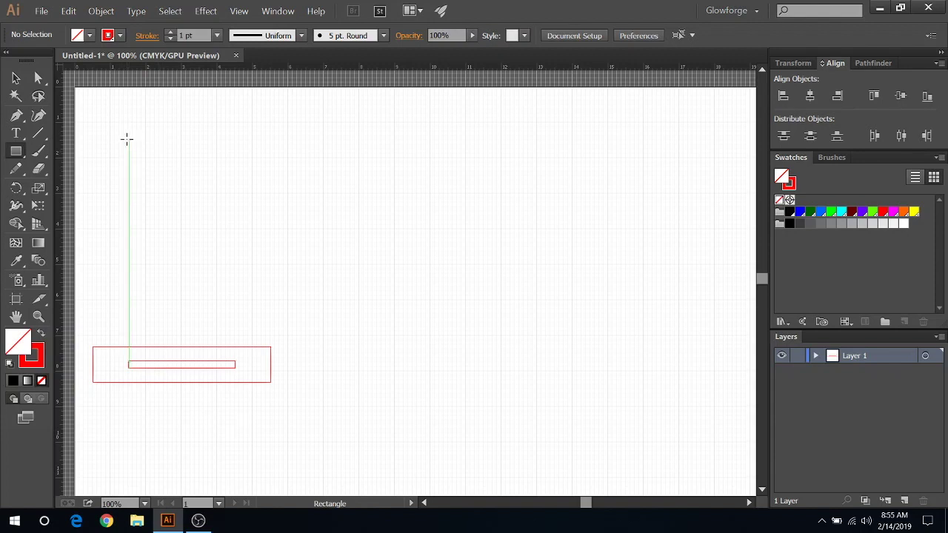
left_click(127, 142)
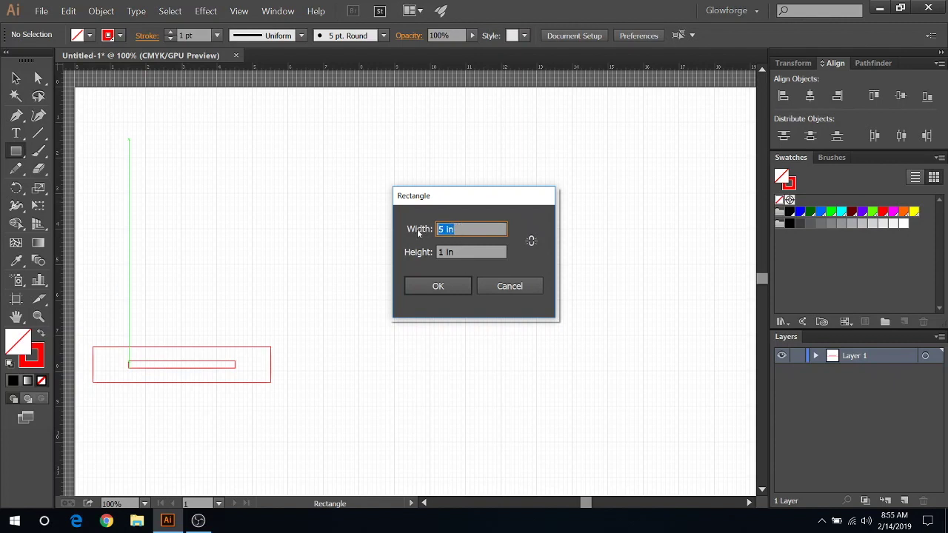
type("3")
left_click_drag(500, 250, 361, 261)
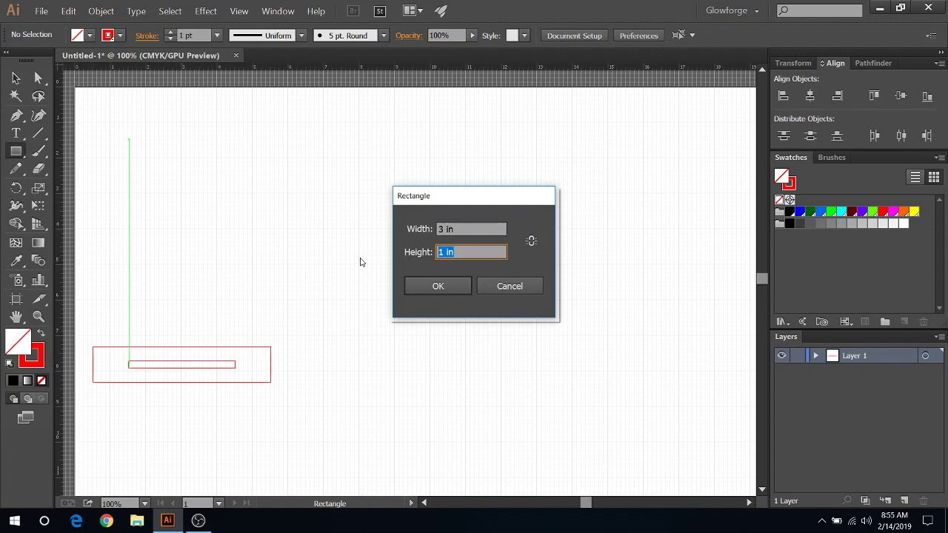
type("6")
type(".2")
left_click(428, 290)
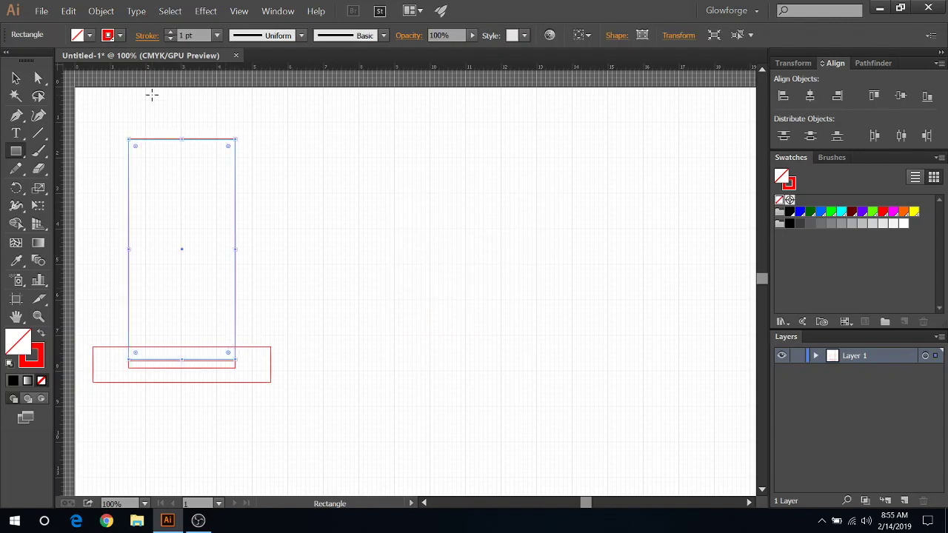
left_click(16, 77)
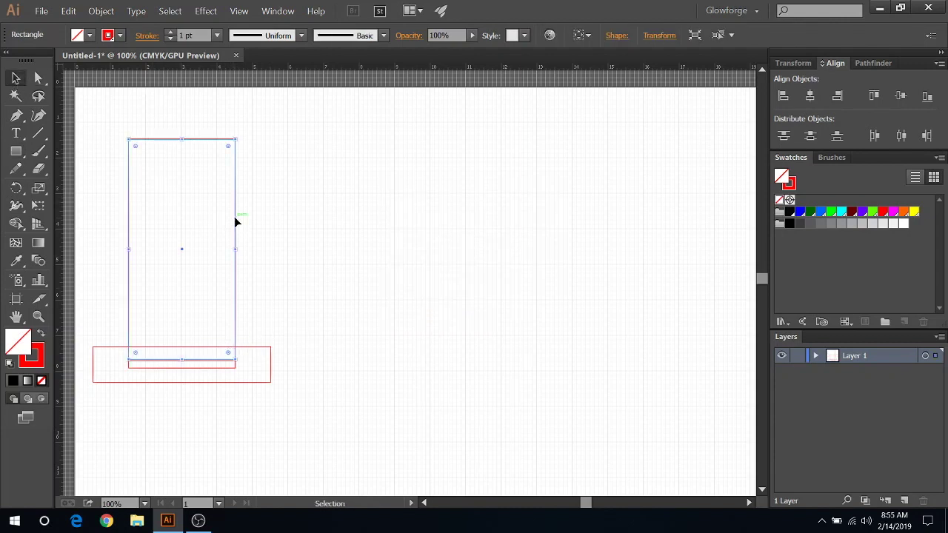
- Move the tall rectangle down to match the slot's bottom edge, and back up until it clears the base rectangle
mouse_move(234, 221)
left_mouse_down()
mouse_move(229, 180)
mouse_move(244, 203)
mouse_move(235, 234)
left_mouse_up()
left_click(202, 199)
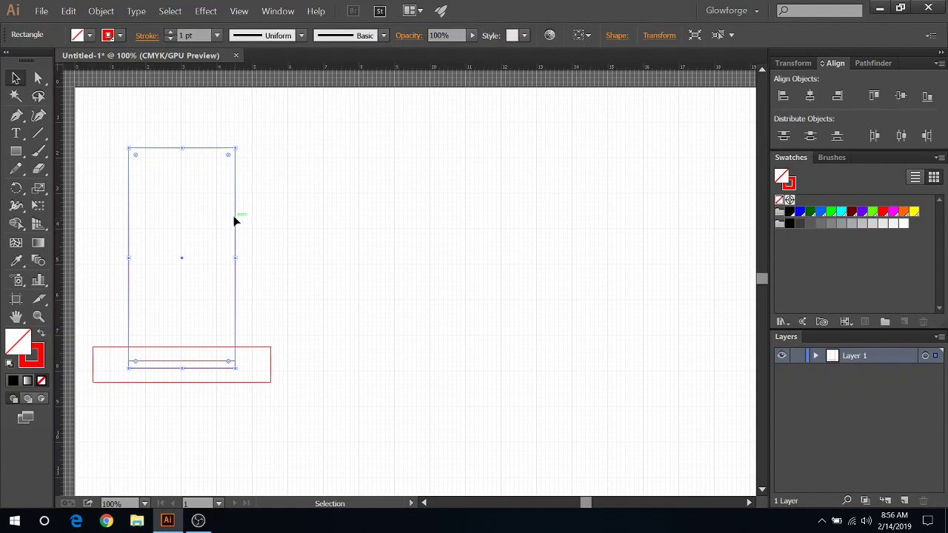
left_click(286, 204)
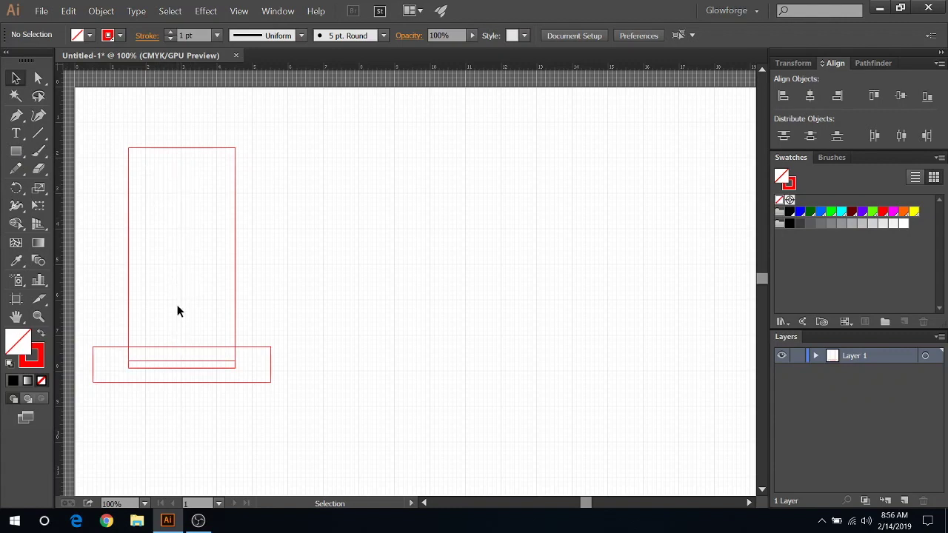
left_click(236, 229)
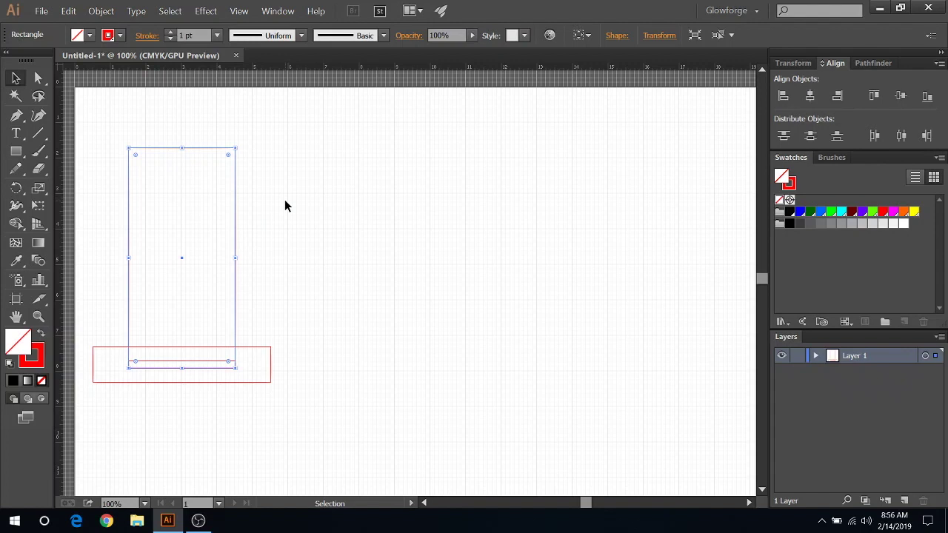
left_click(288, 206)
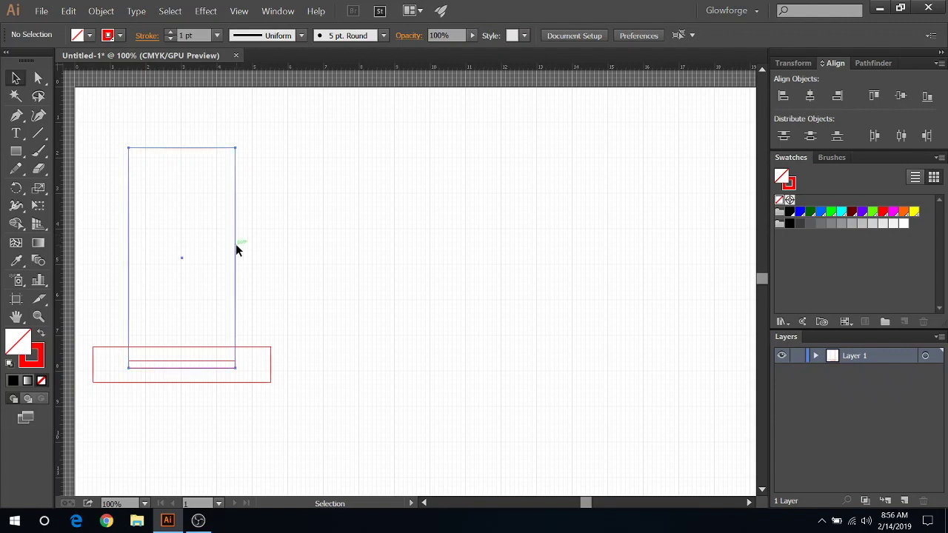
left_click_drag(236, 245, 235, 210)
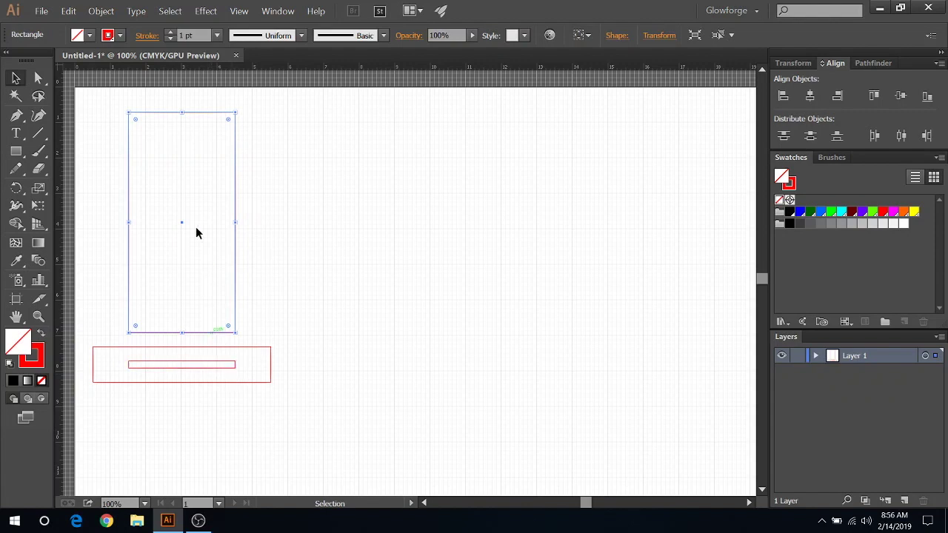
- Round all four corners of the 5 in wide base rectangle slightly
left_click(270, 349)
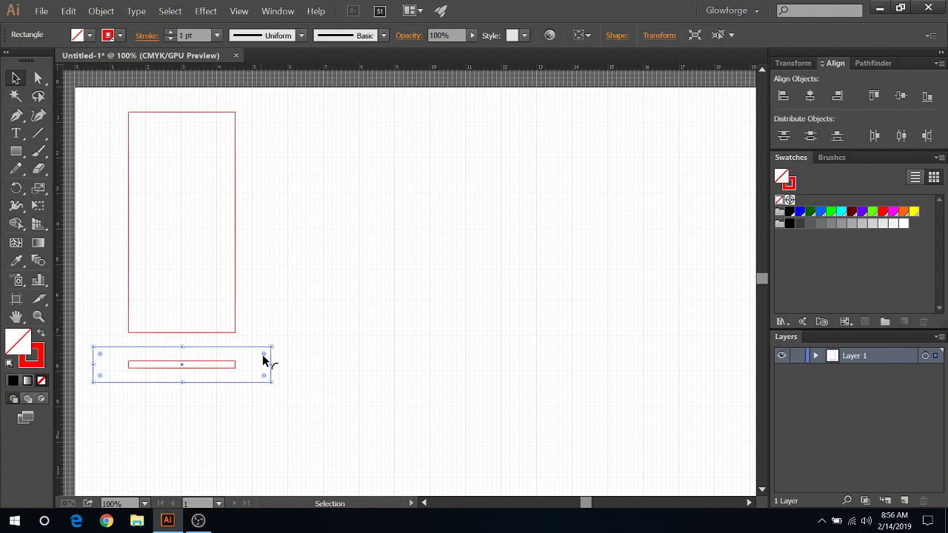
left_click_drag(262, 356, 261, 361)
left_click(320, 340)
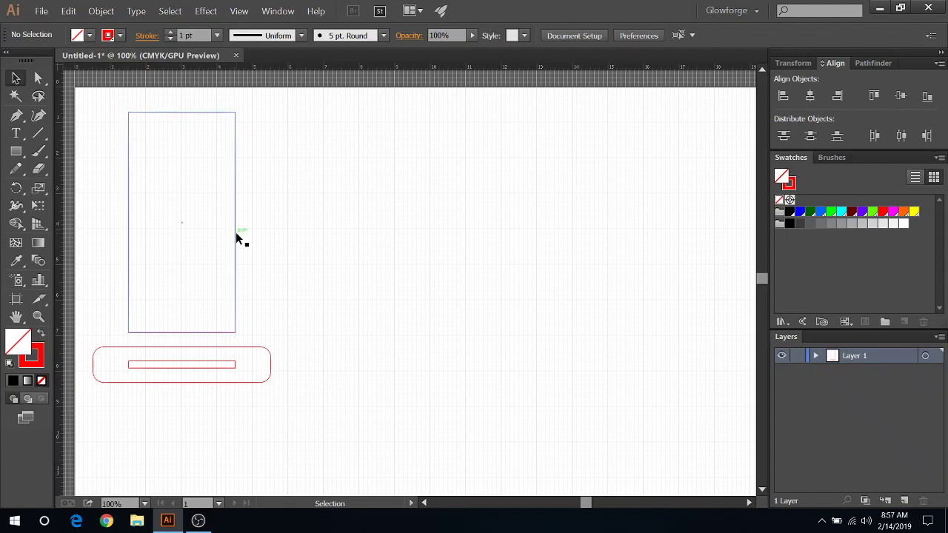
- Move the tall rectangle away from the base to the upper-right area of the artboard
left_click_drag(237, 237, 563, 219)
left_click(398, 216)
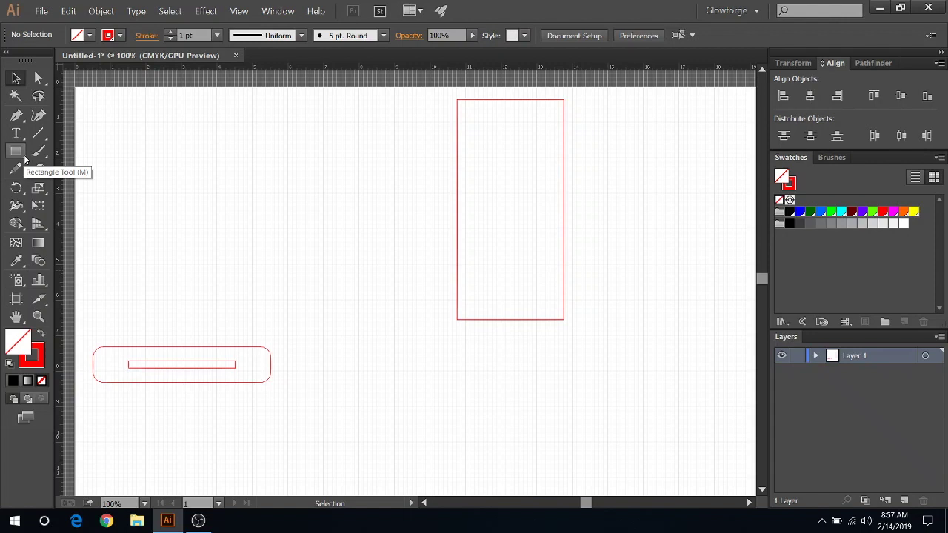
- Draw a five-pointed star about 4.2 in wide and place it above the rounded base
left_click_drag(25, 158, 89, 192)
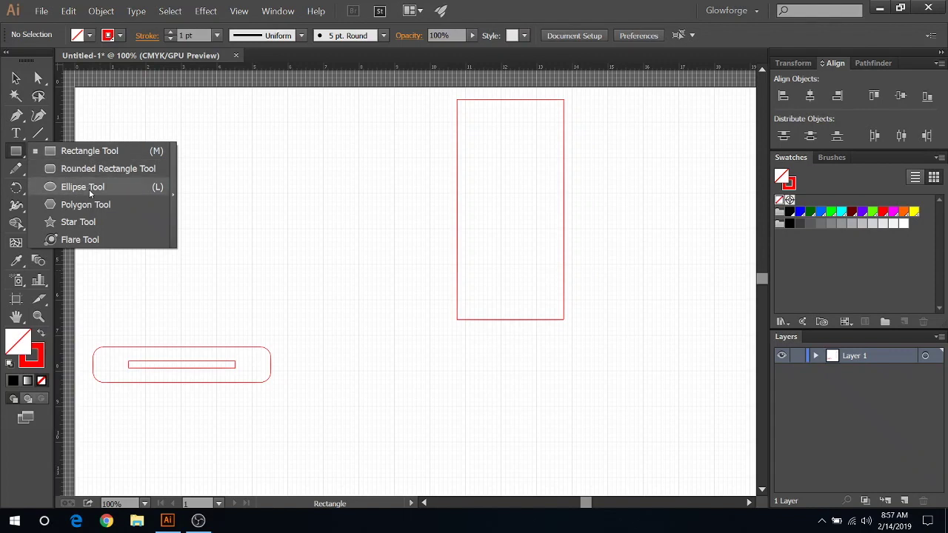
left_click_drag(89, 189, 102, 223)
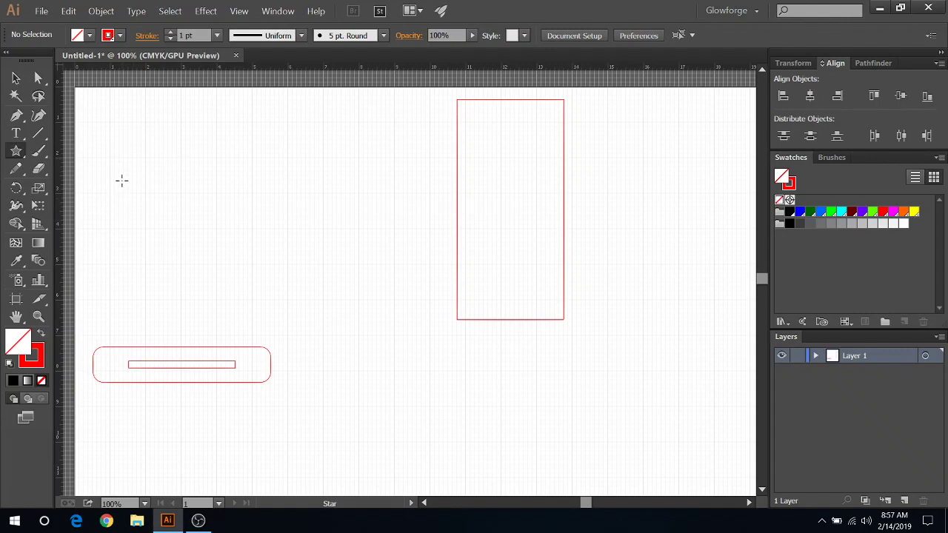
left_click_drag(117, 187, 163, 253)
left_click(15, 77)
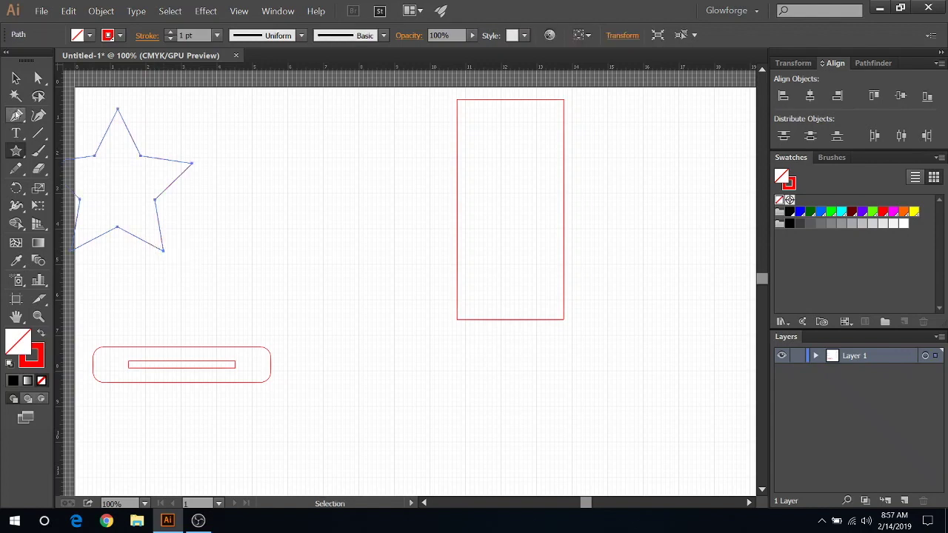
left_click_drag(167, 189, 242, 228)
left_click(345, 243)
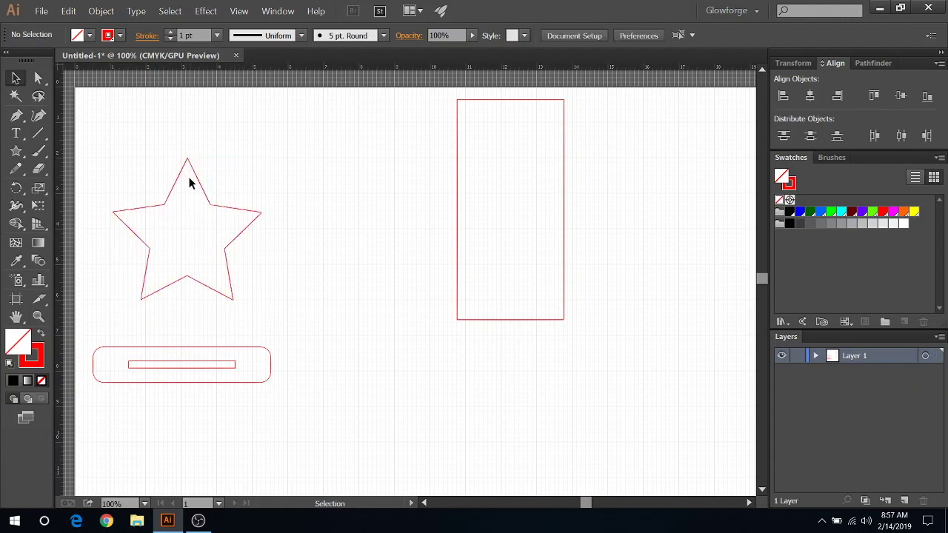
- Draw a rectangle 3 in wide and 0.2 in high, matching the base slot, in the empty area between the base and the tall rectangle
left_click(155, 364)
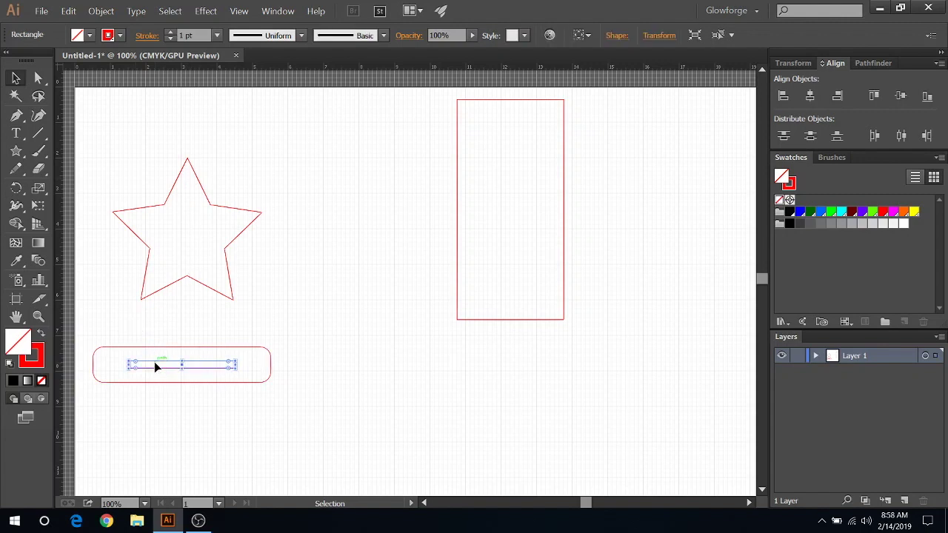
left_click(157, 314)
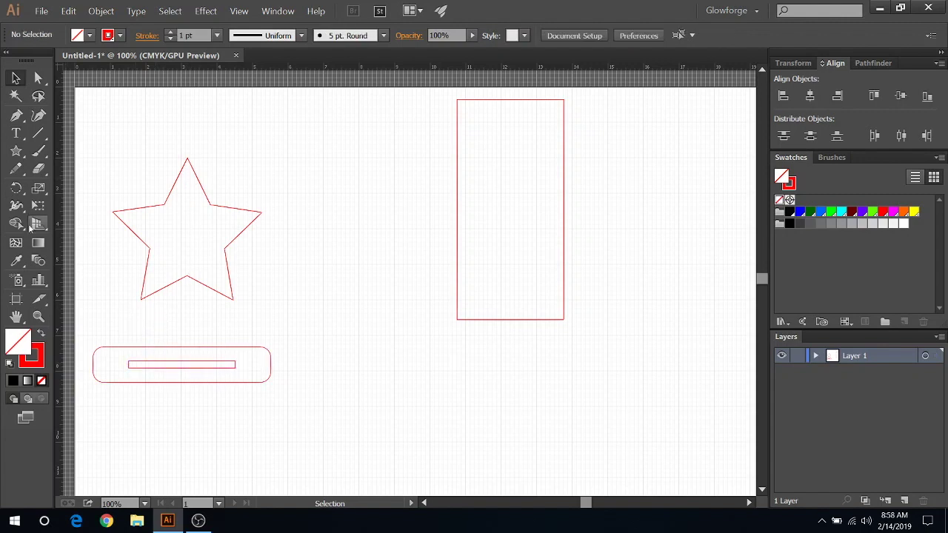
left_click(18, 154)
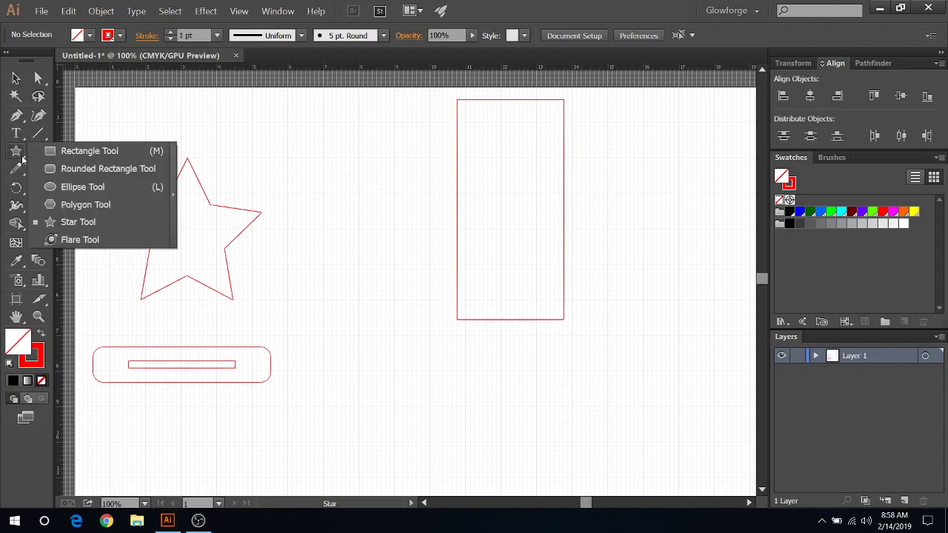
left_click(67, 151)
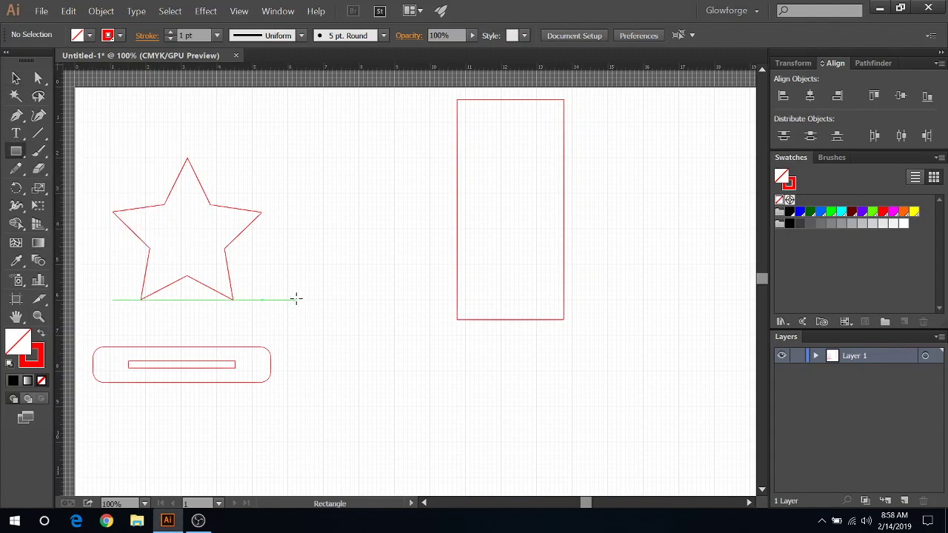
left_click(332, 328)
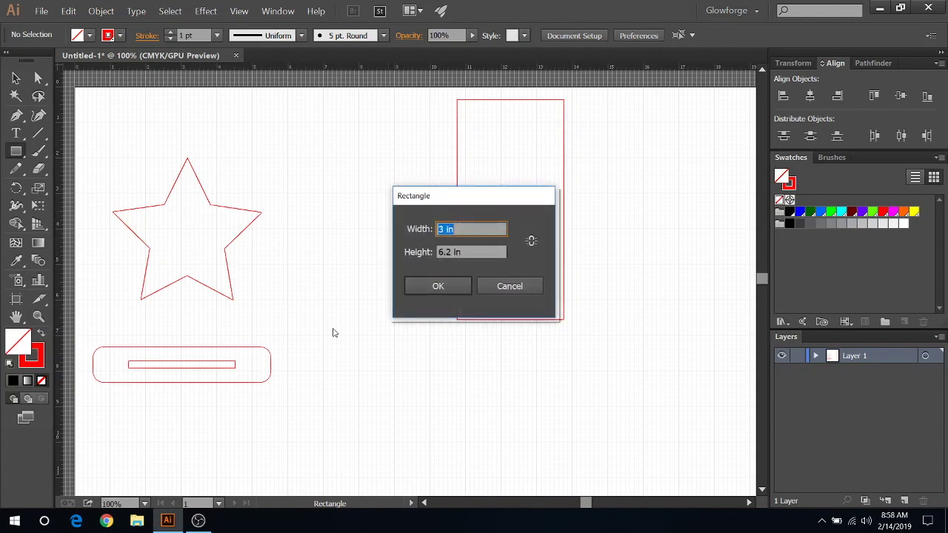
left_click(442, 252)
key("BackSpace")
type("0")
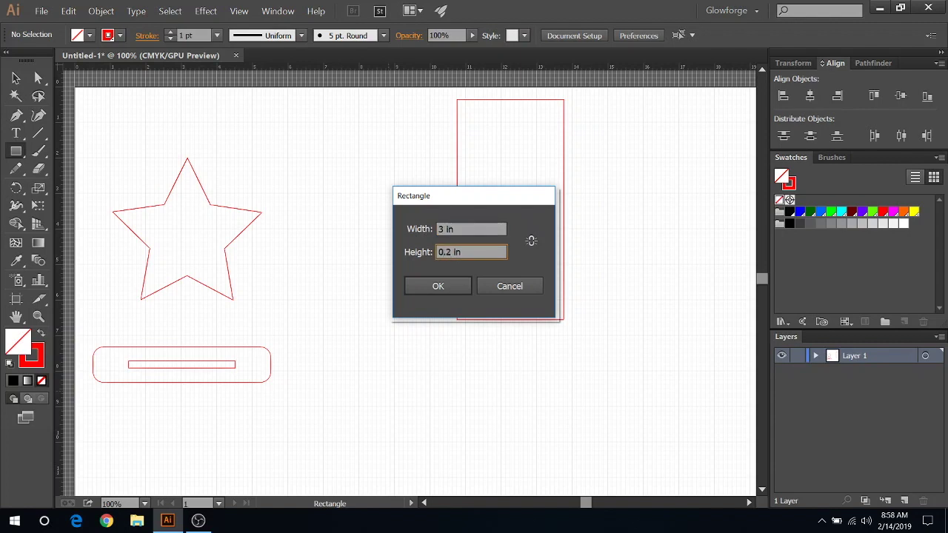
left_click(416, 285)
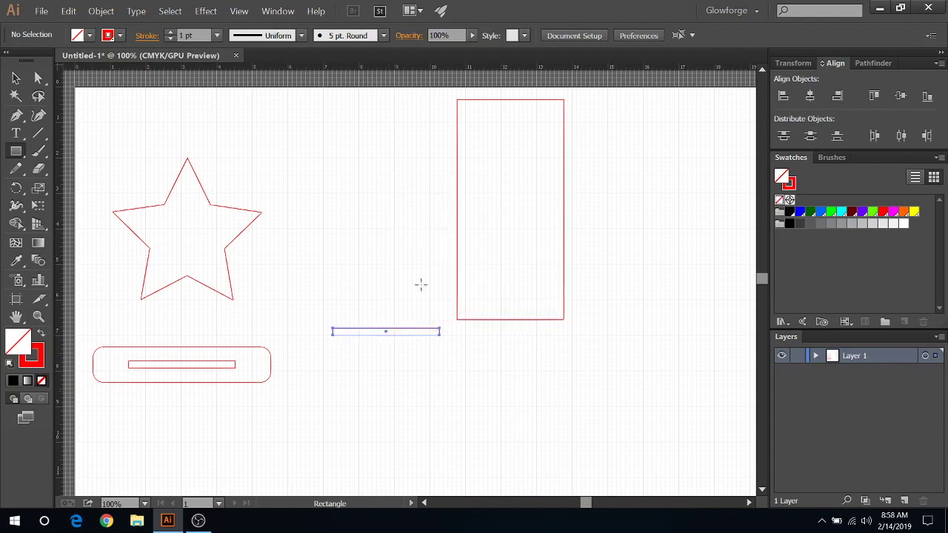
- Move the new 3 × 0.2 in rectangle under the star, centered and touching its two lower points
left_click(17, 79)
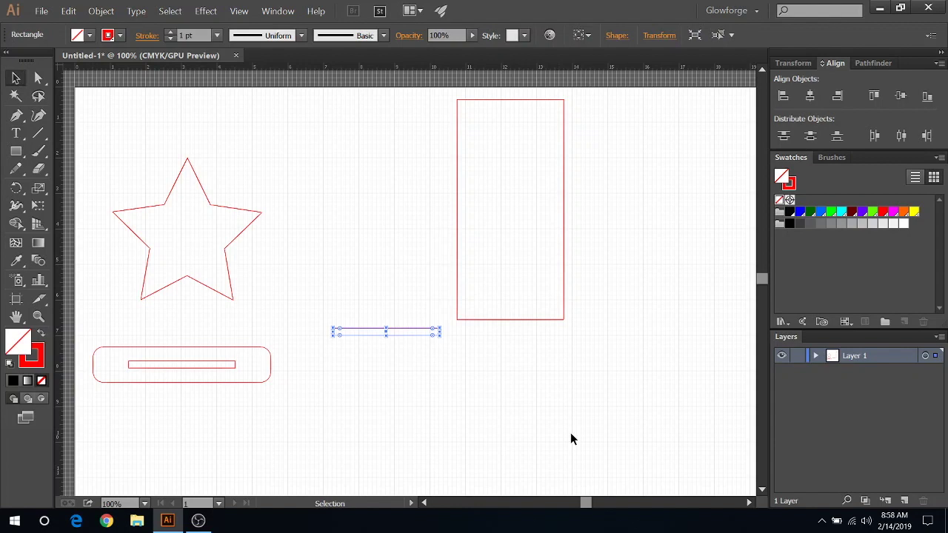
left_click(291, 418)
left_click_drag(362, 332, 164, 313)
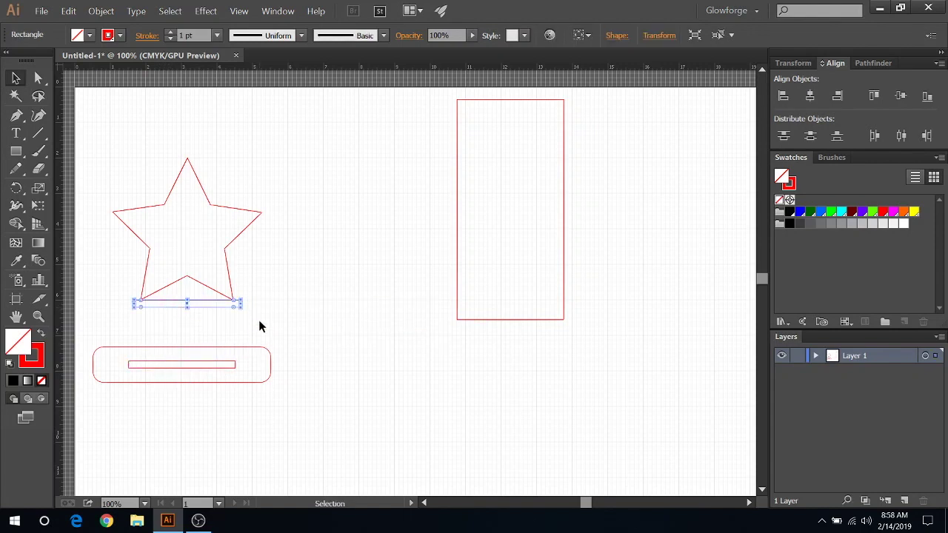
left_click(259, 320)
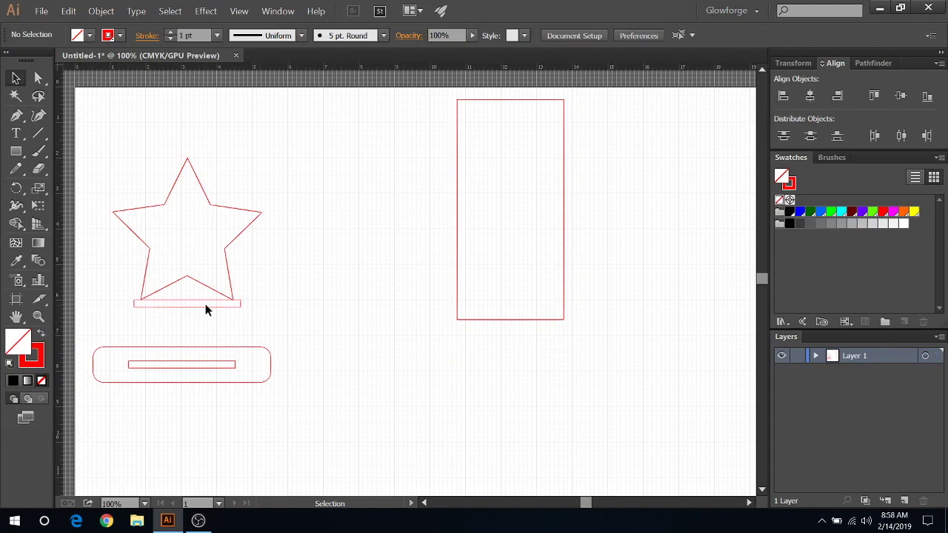
- Nudge the thin rectangle up slightly until it overlaps the star's two lower points
left_click(207, 311)
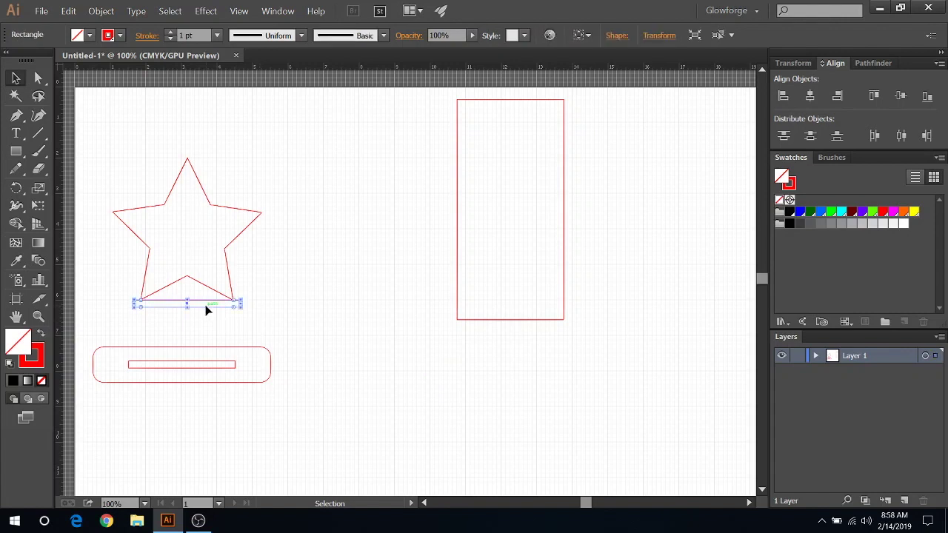
key("Up")
key("Up")
key("Up")
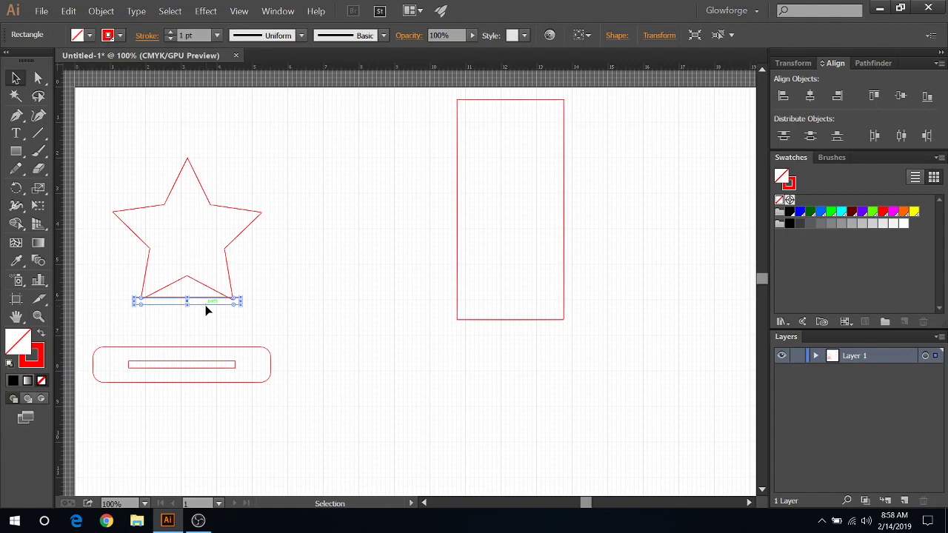
key("Up")
left_click(294, 311)
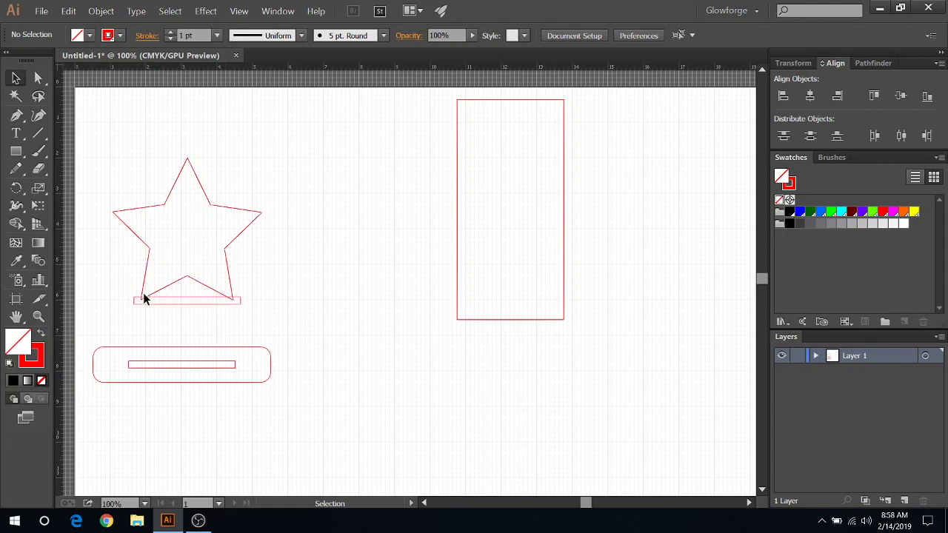
left_click(190, 297)
left_click_drag(191, 297, 190, 299)
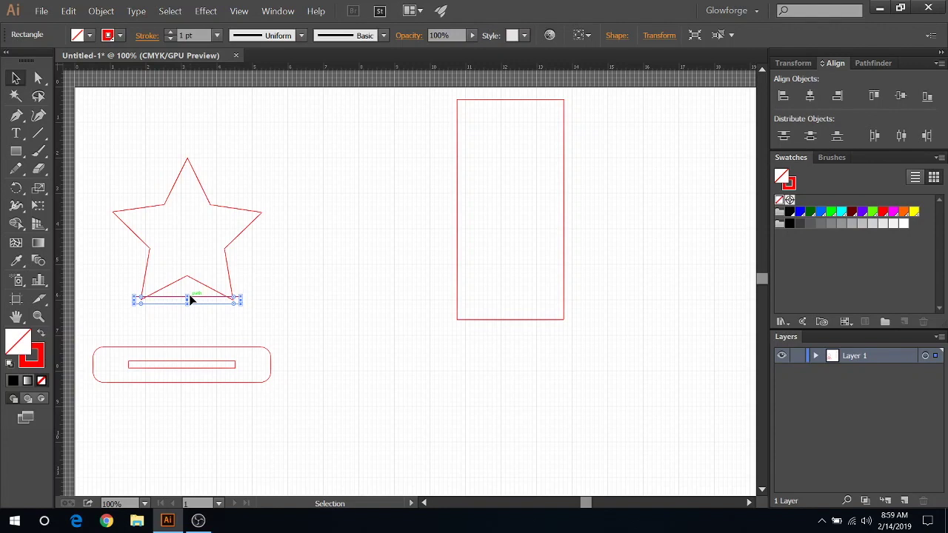
left_click(318, 276)
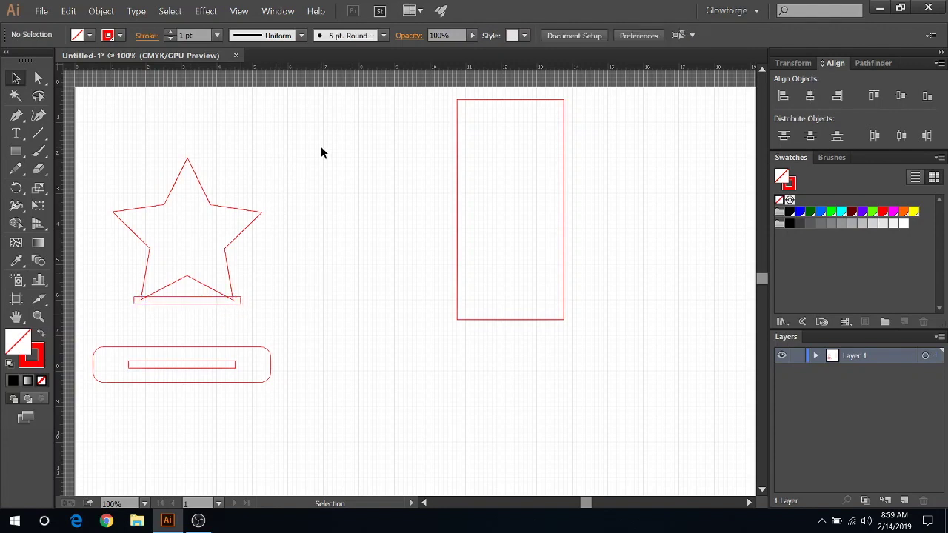
- Select the star and the thin rectangle beneath it and unite them into one shape with Pathfinder
left_click_drag(304, 170, 97, 332)
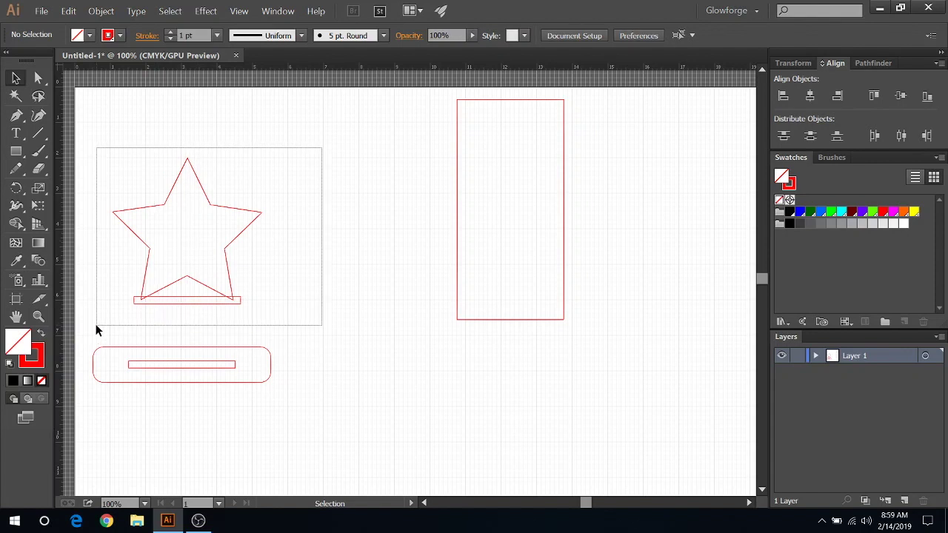
left_click_drag(97, 331, 97, 331)
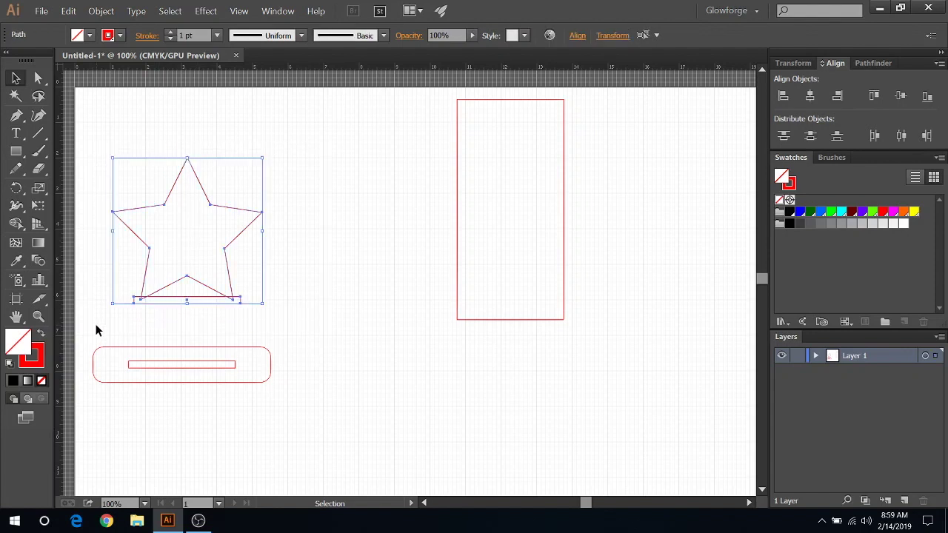
left_click(859, 64)
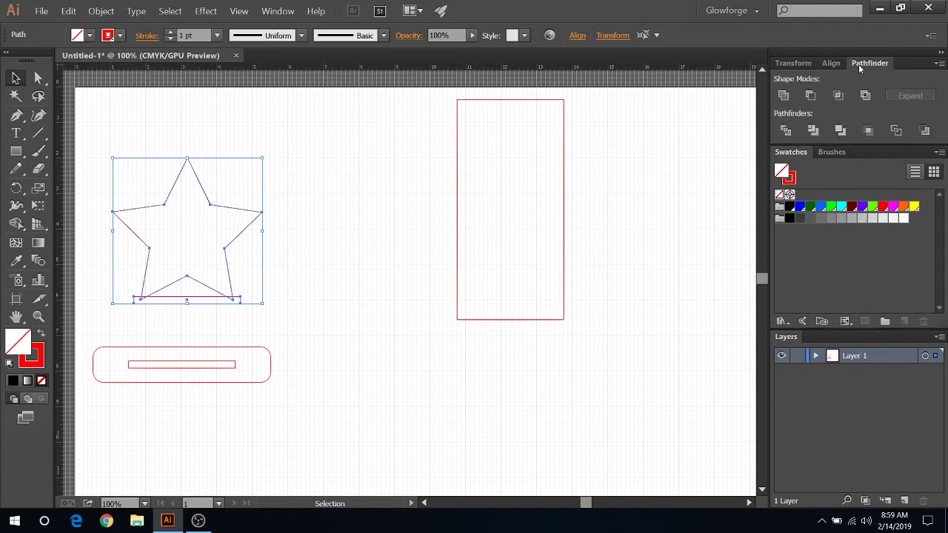
left_click(270, 10)
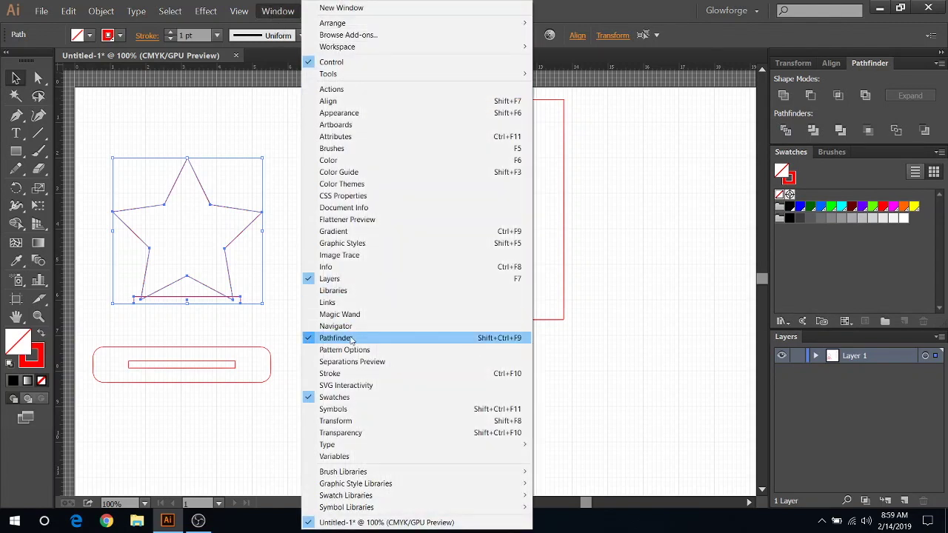
left_click(271, 15)
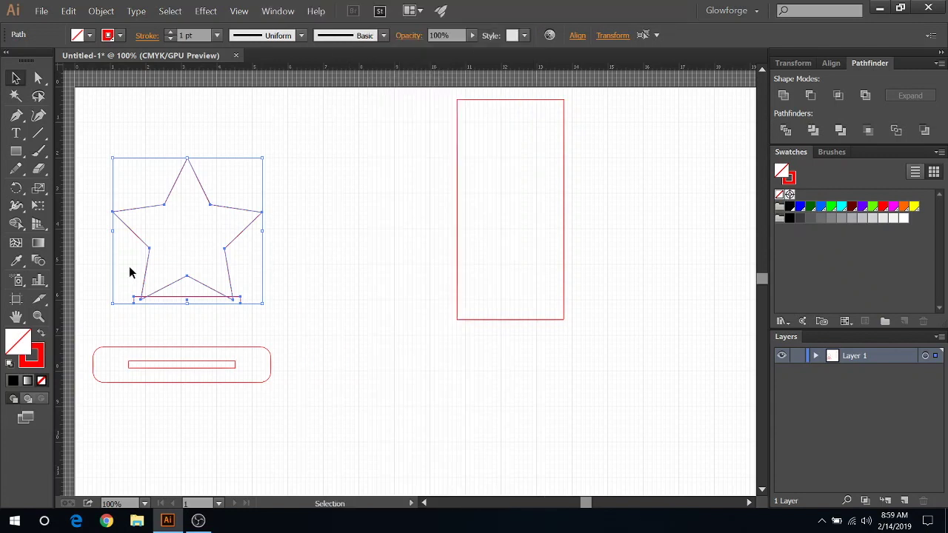
left_click(784, 95)
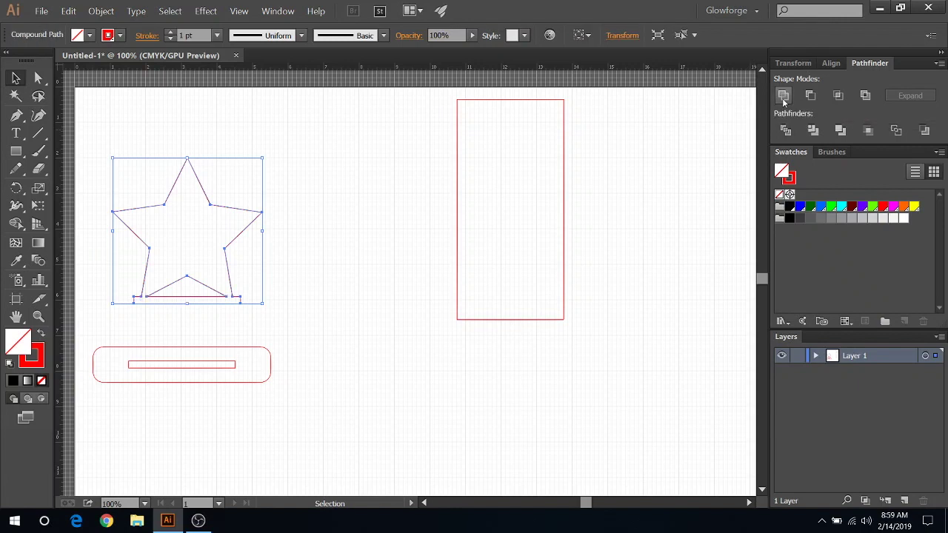
left_click(326, 303)
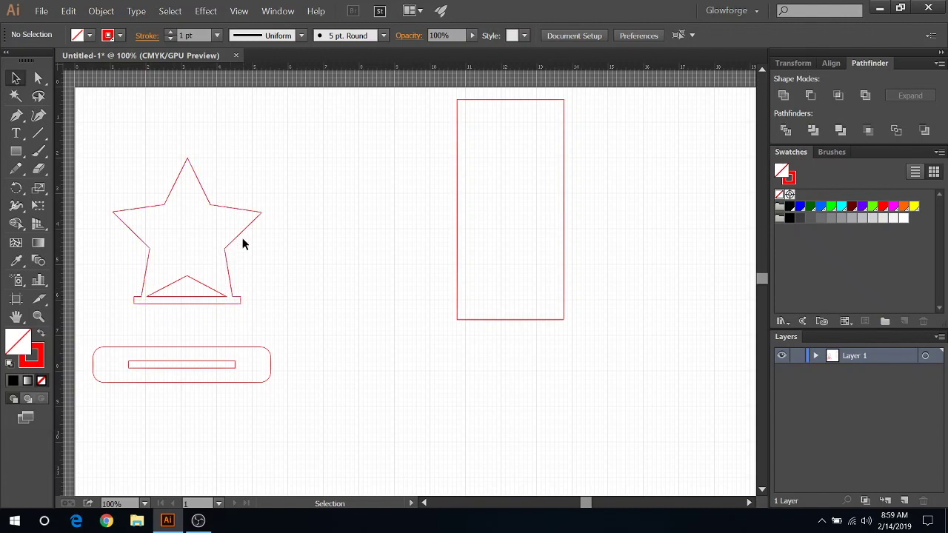
- Move the united star down so its tab matches the base slot, and back up to the upper-left area of the artboard
left_click_drag(238, 236, 230, 303)
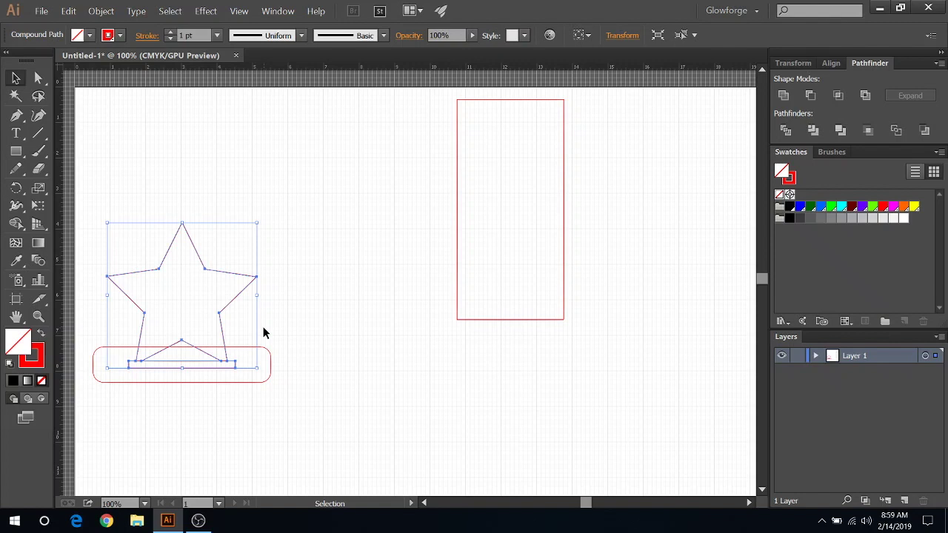
left_click(289, 319)
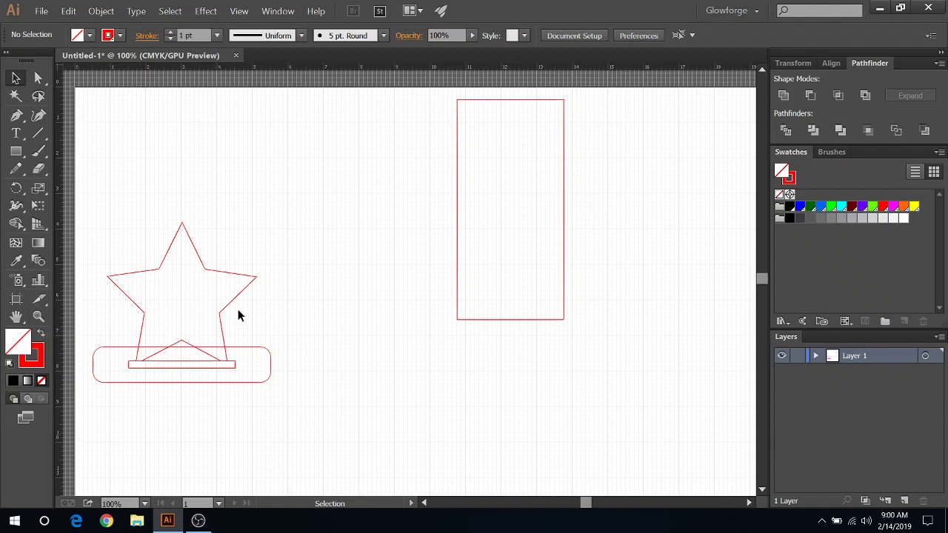
left_click_drag(231, 307, 218, 184)
left_click(326, 203)
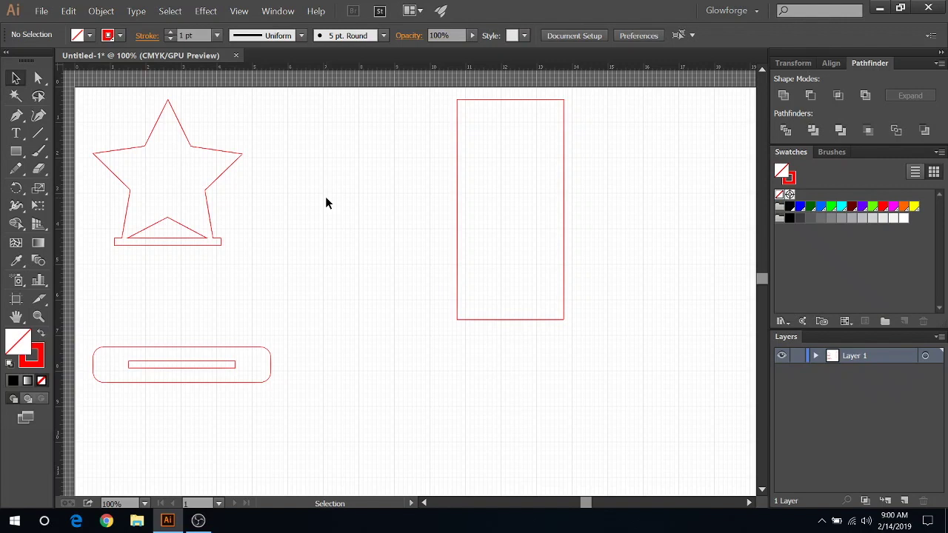
- Move the tall rectangle next to the star, just clear of its right point
left_click_drag(458, 206, 257, 204)
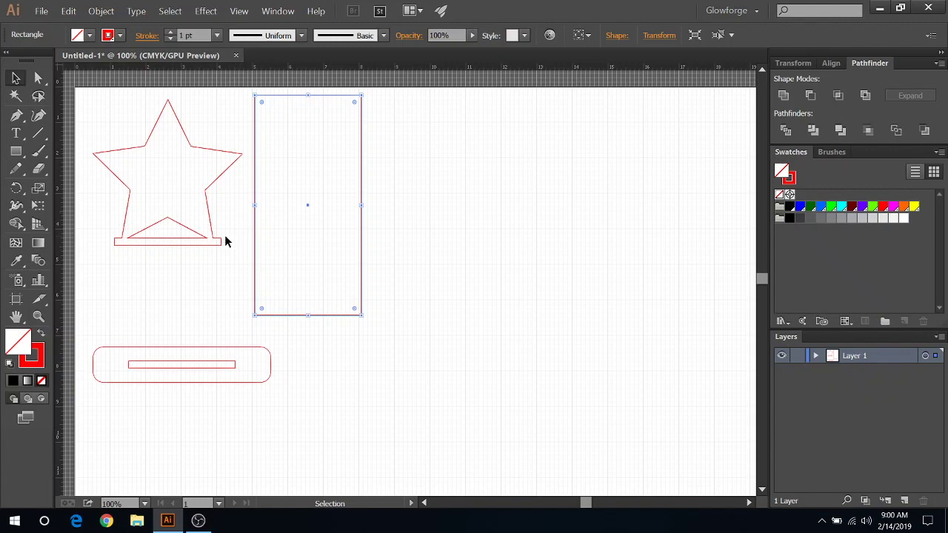
left_click(234, 198)
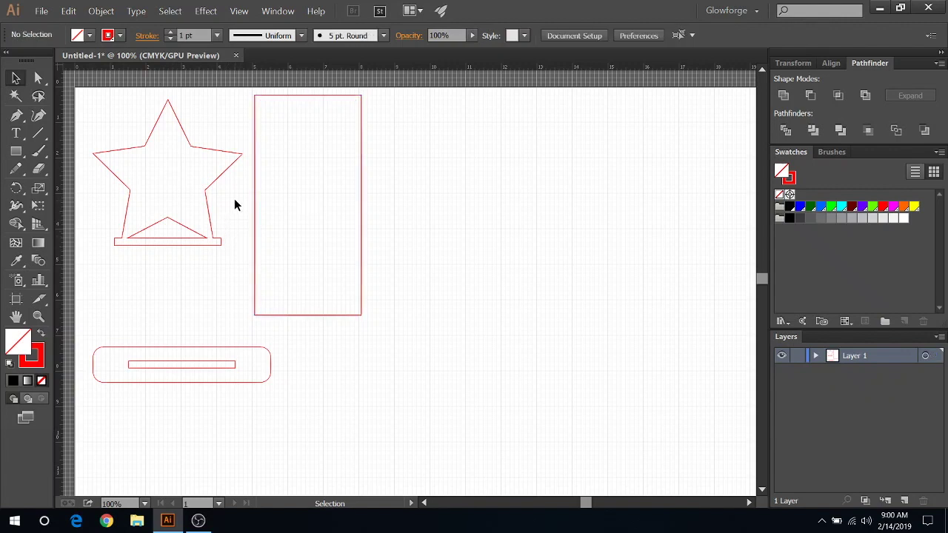